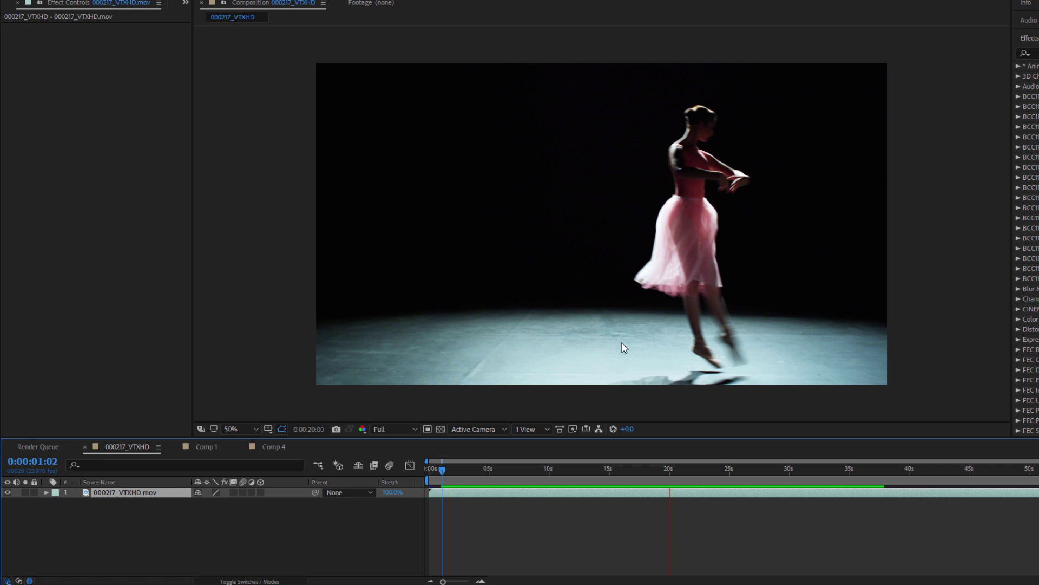
Step: Apply BCC Stage Light to the paused ballet clip and position its spotlight just above the frame's top centre
left_click(608, 470)
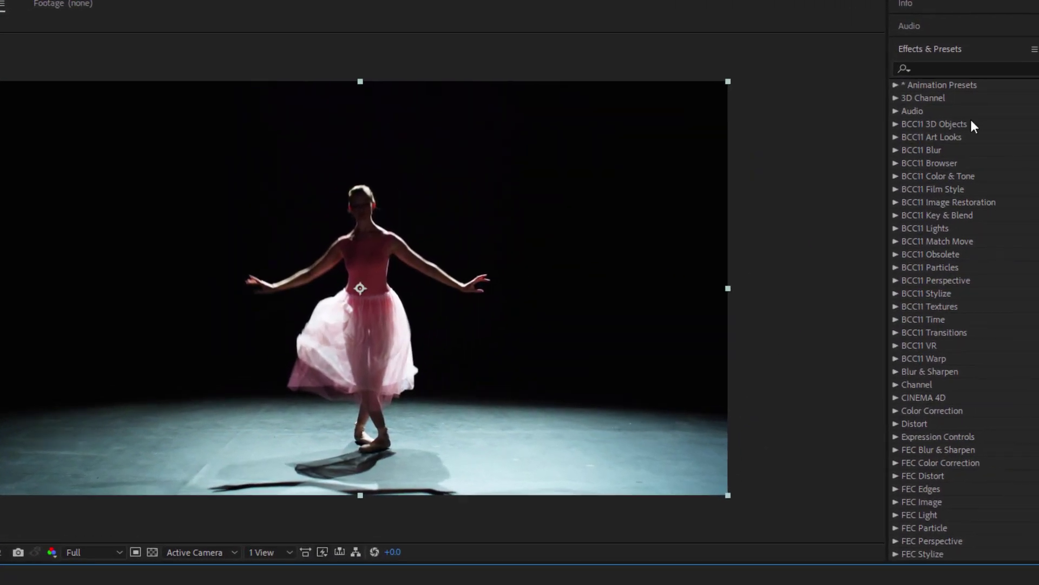
left_click(895, 230)
left_click_drag(976, 501, 502, 279)
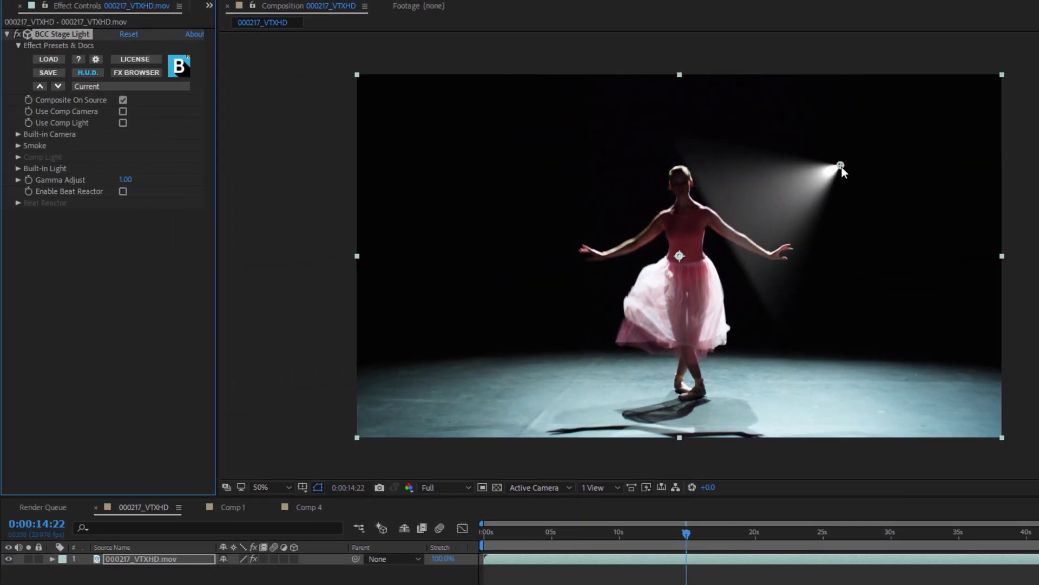
left_click_drag(841, 167, 778, 361)
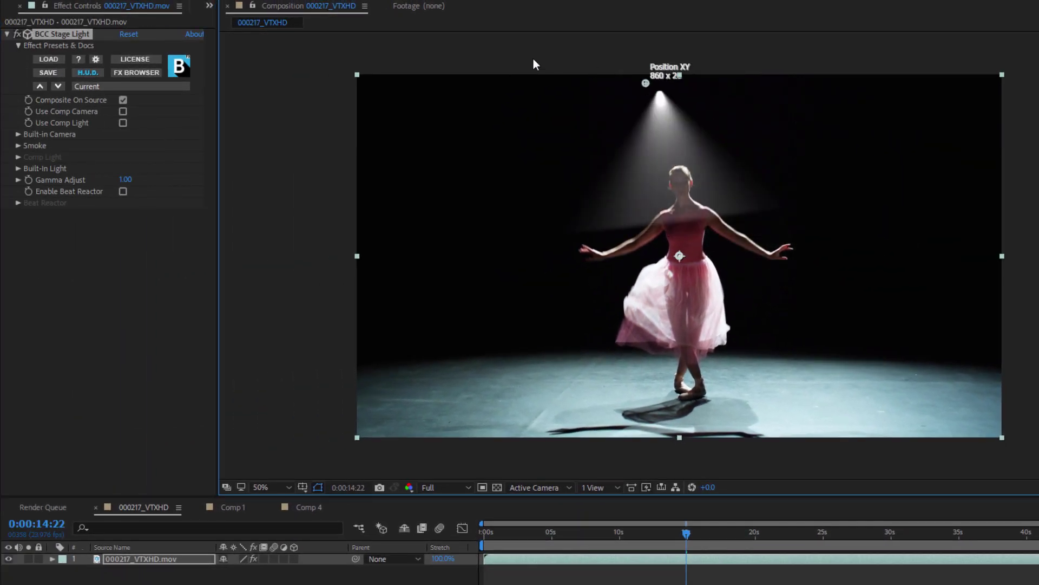
mouse_move(892, 357)
left_mouse_down()
mouse_move(636, 65)
mouse_move(658, 71)
left_mouse_up()
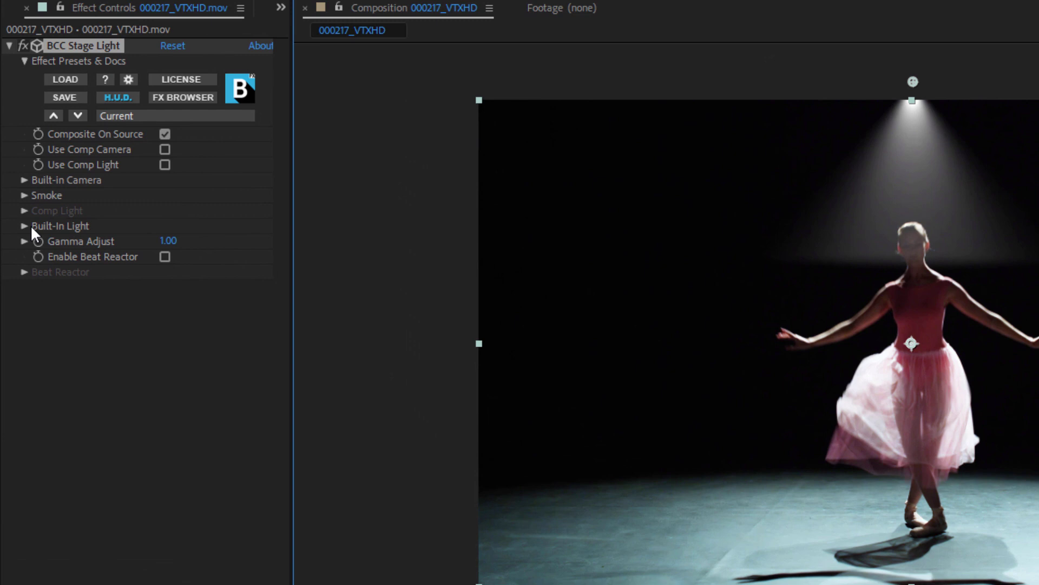
Step: In Built-In Light, toggle Light Sources 2 and 3 on, then back off
left_click(23, 230)
left_click(168, 292)
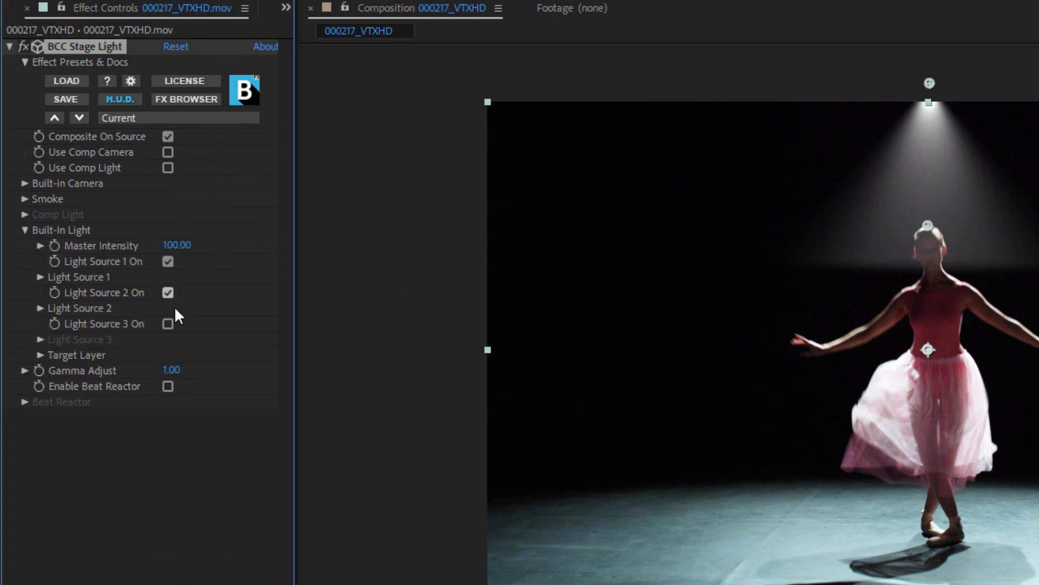
left_click(169, 322)
left_click(170, 323)
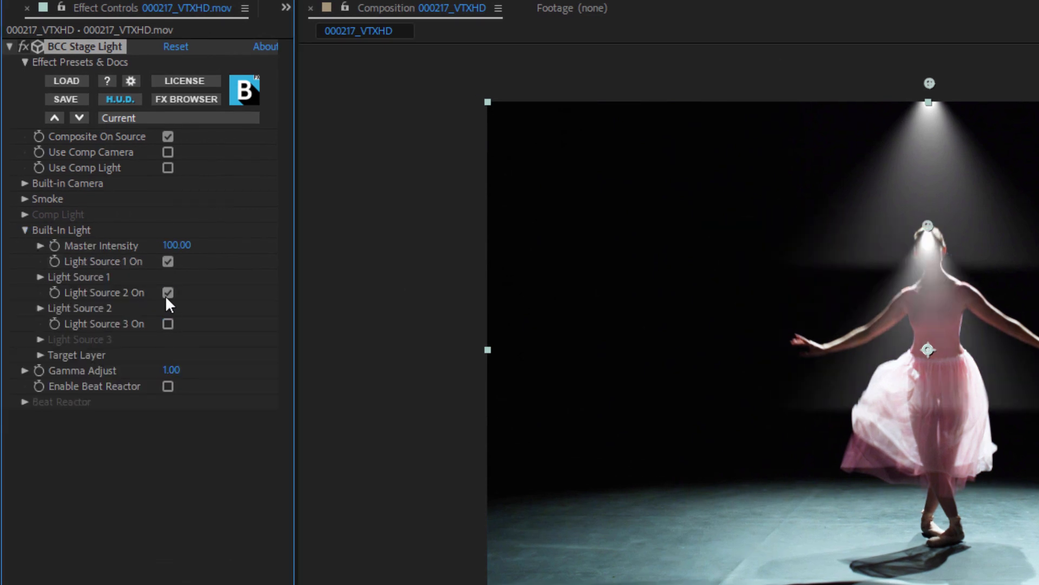
left_click(168, 292)
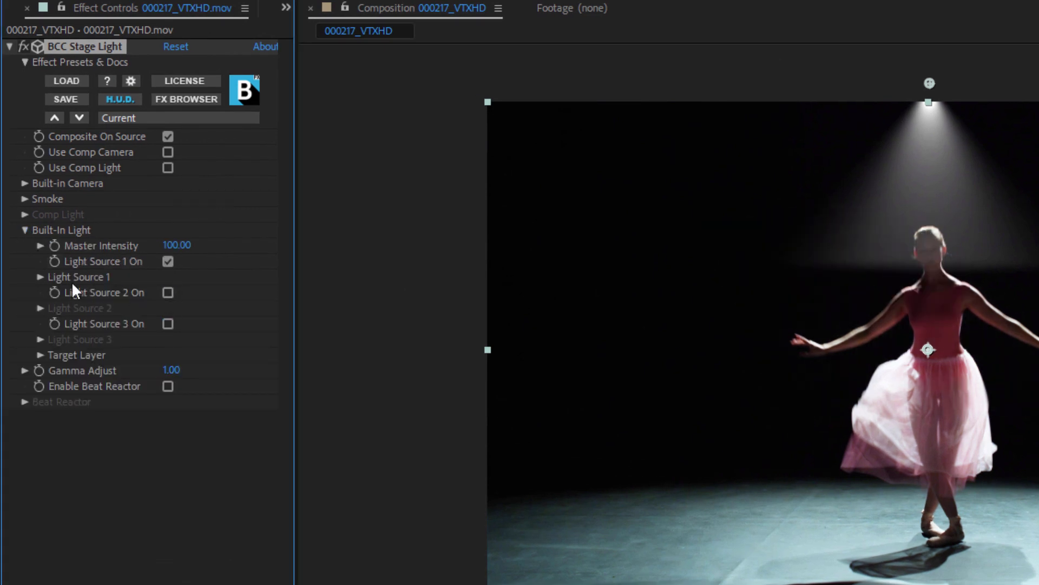
Step: Keep Light Source 1 as Spot with Intensity 102, Target 1640 and Cone Angle 124
left_click(40, 277)
left_click(262, 370)
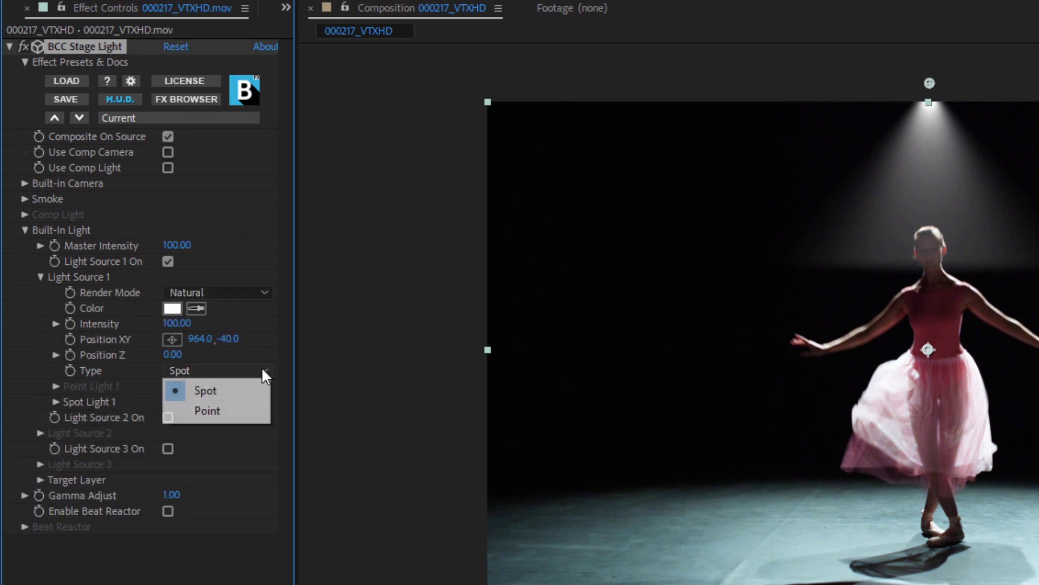
left_click(242, 391)
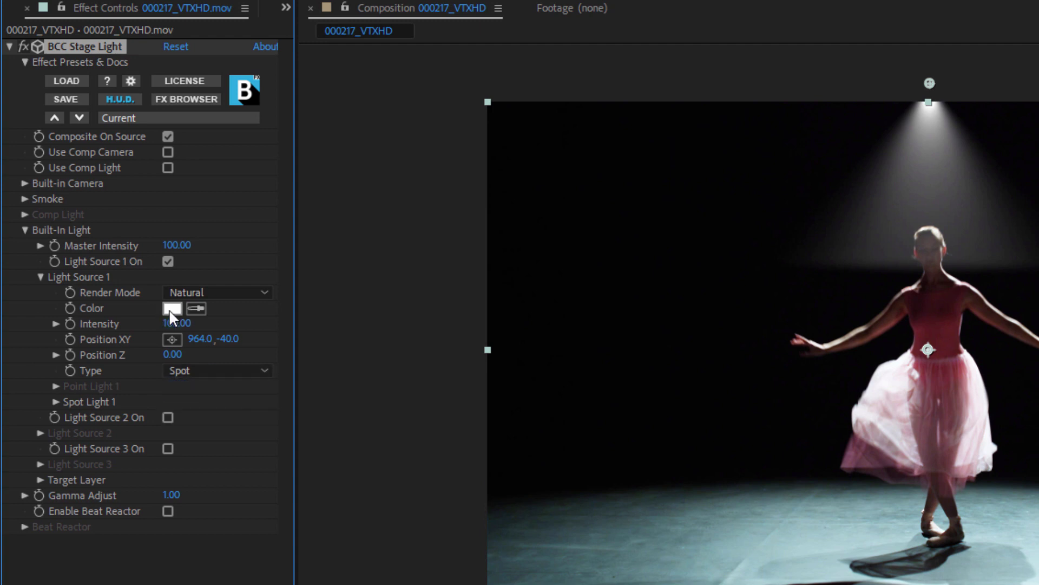
left_click_drag(166, 324, 185, 323)
left_click(57, 402)
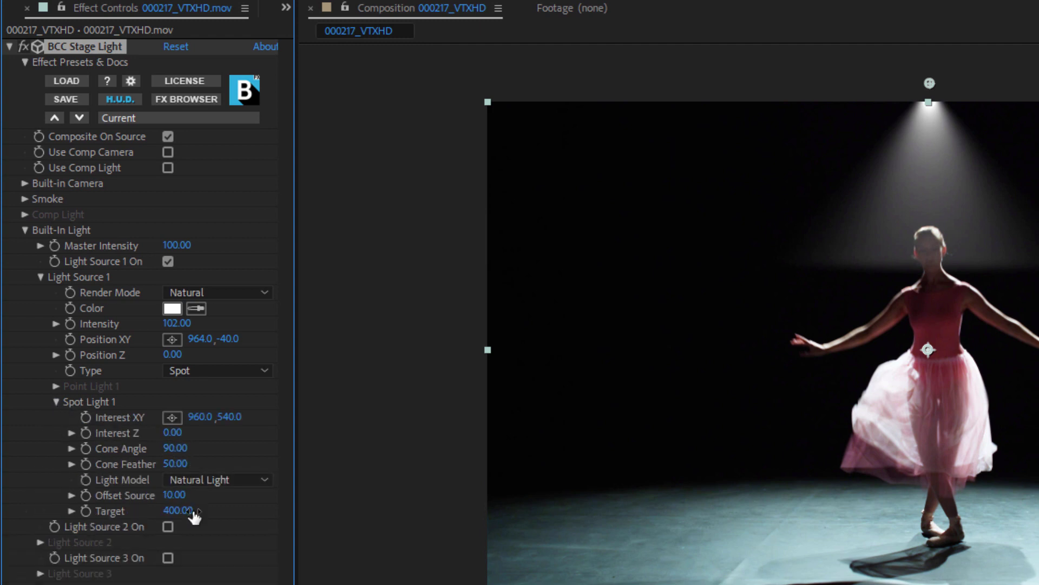
left_click_drag(174, 512, 280, 507)
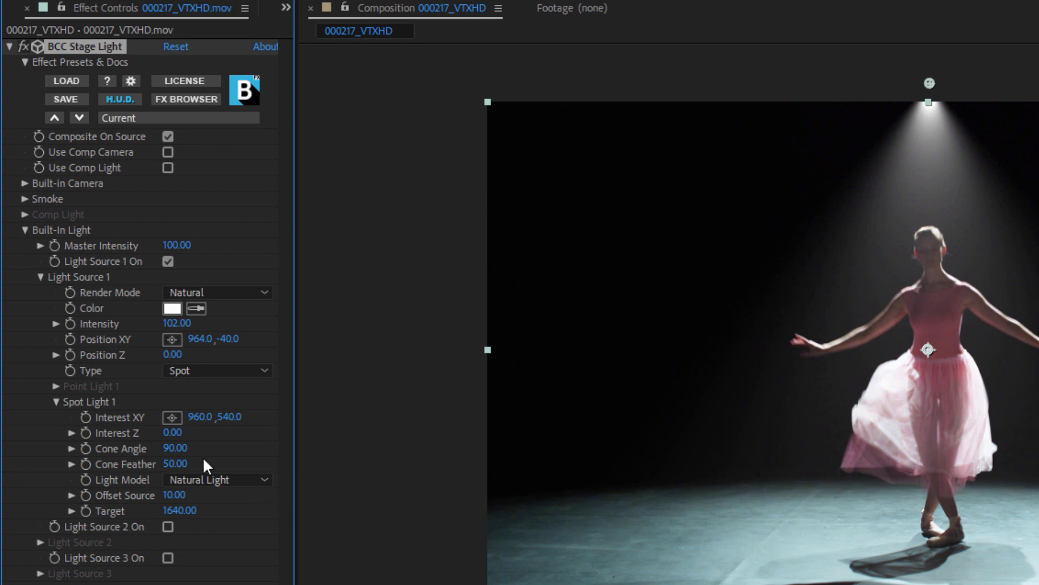
left_click_drag(179, 453, 184, 452)
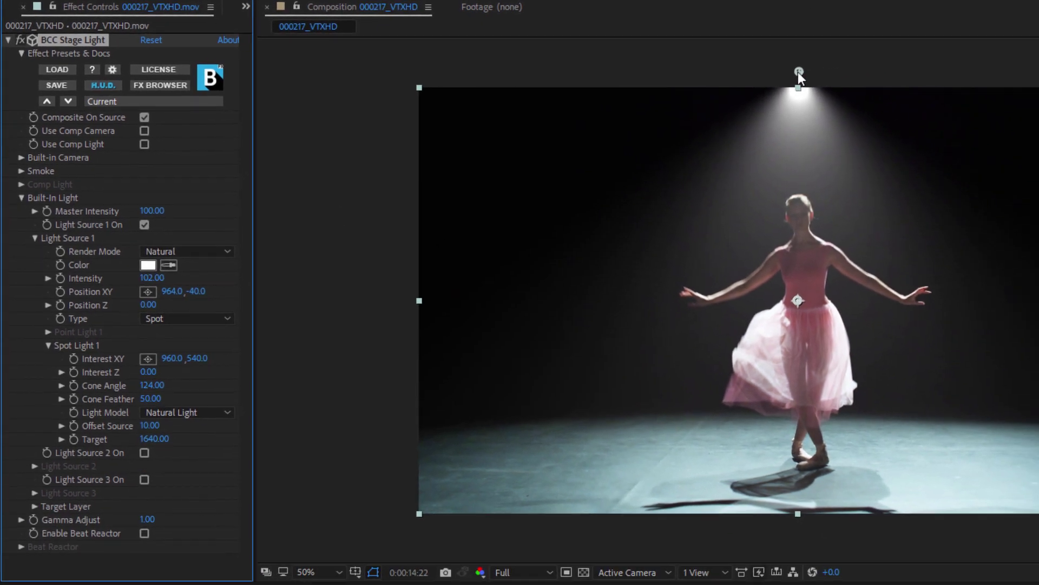
Step: Raise the spotlight higher, tint it light teal, and set its Intensity to 130
left_click_drag(798, 72, 690, 44)
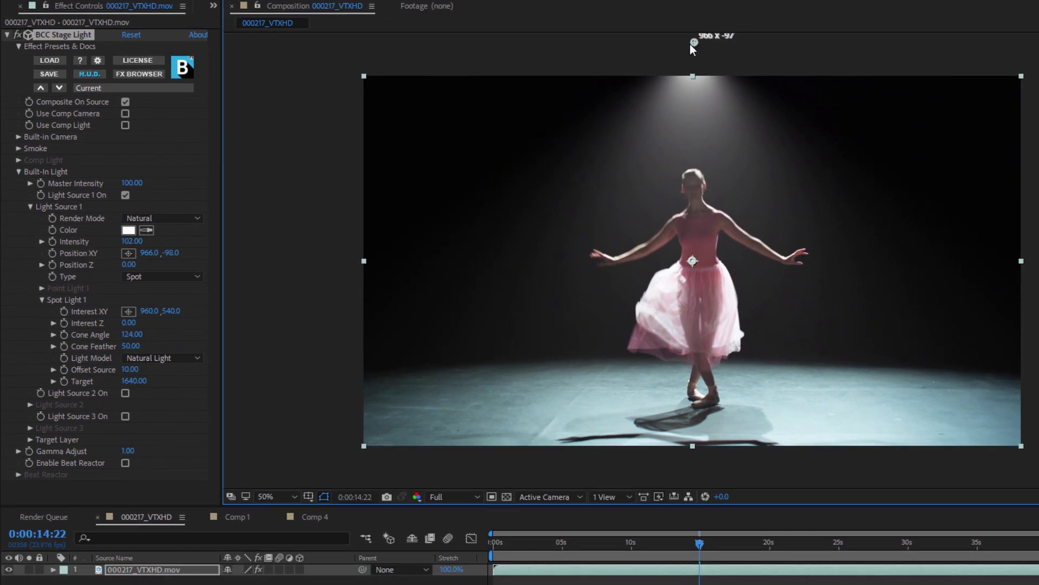
left_click(128, 230)
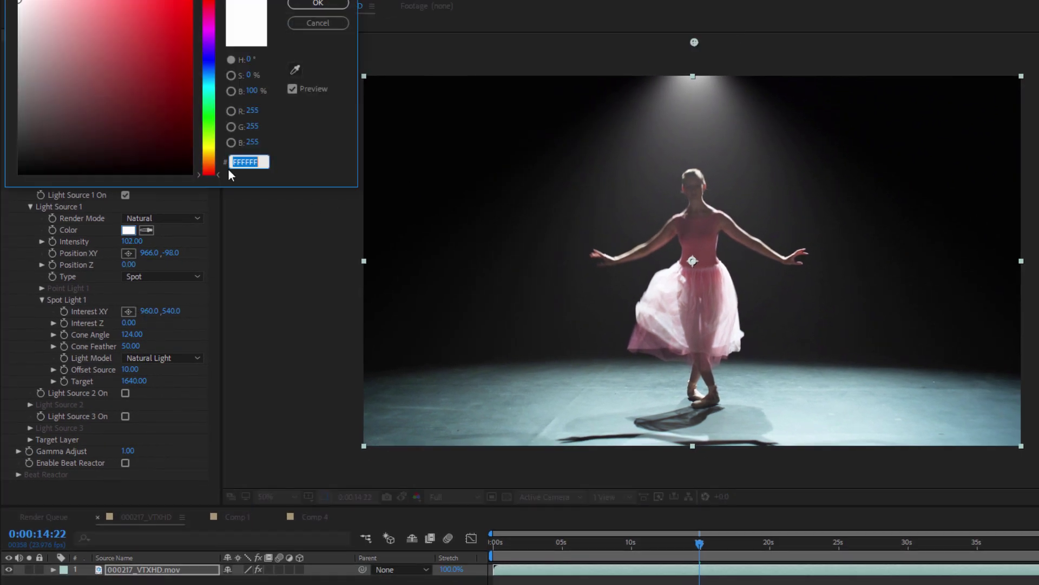
left_click(209, 88)
left_click(174, 23)
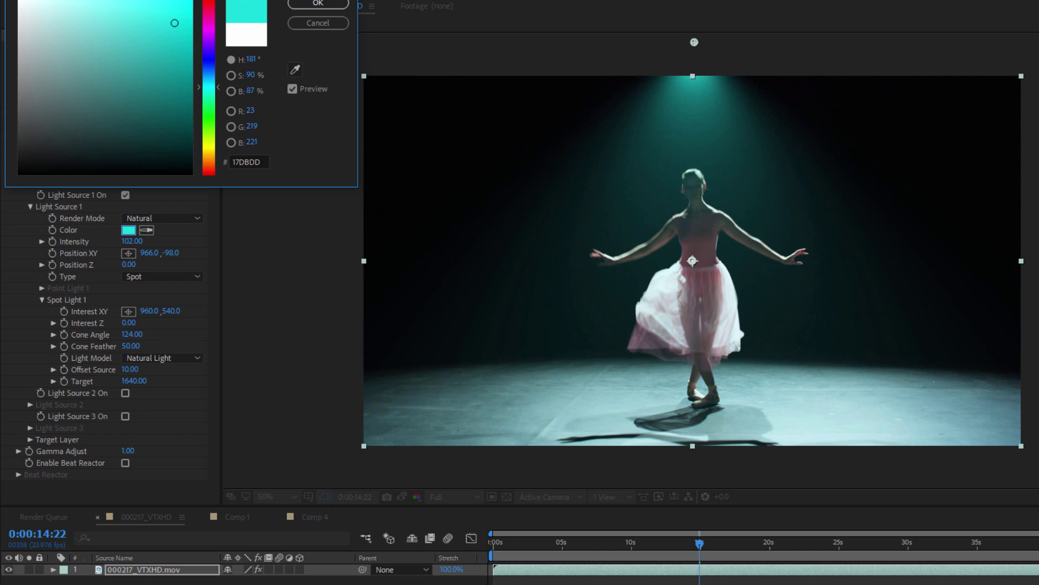
left_click_drag(109, 11, 123, 13)
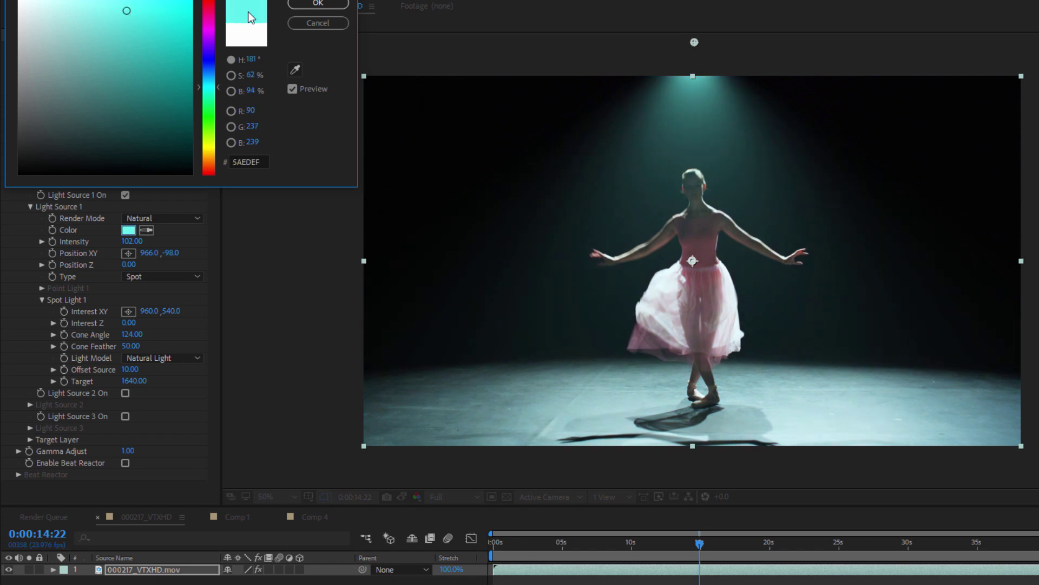
left_click(318, 4)
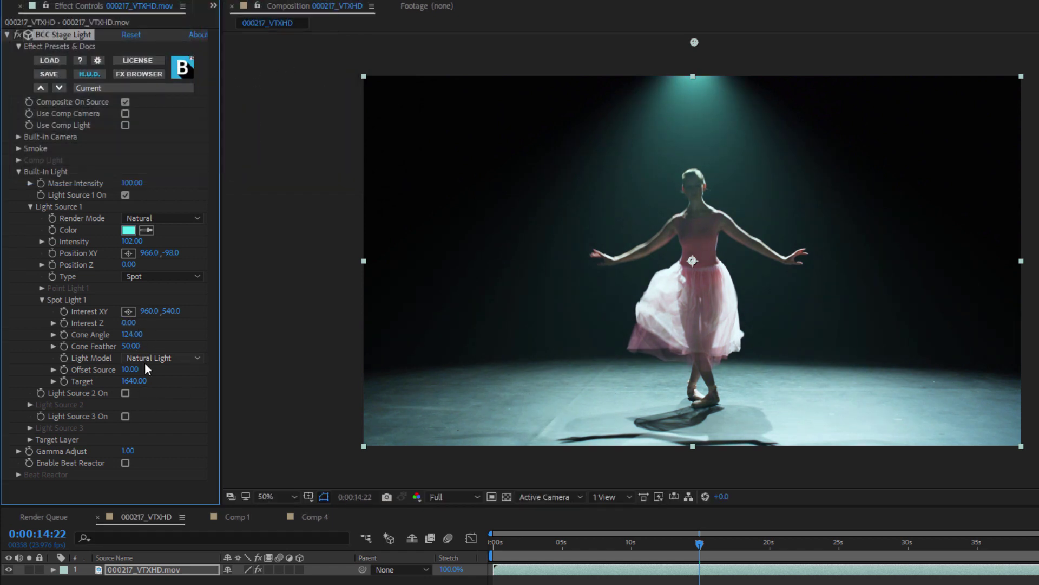
left_click_drag(136, 241, 155, 236)
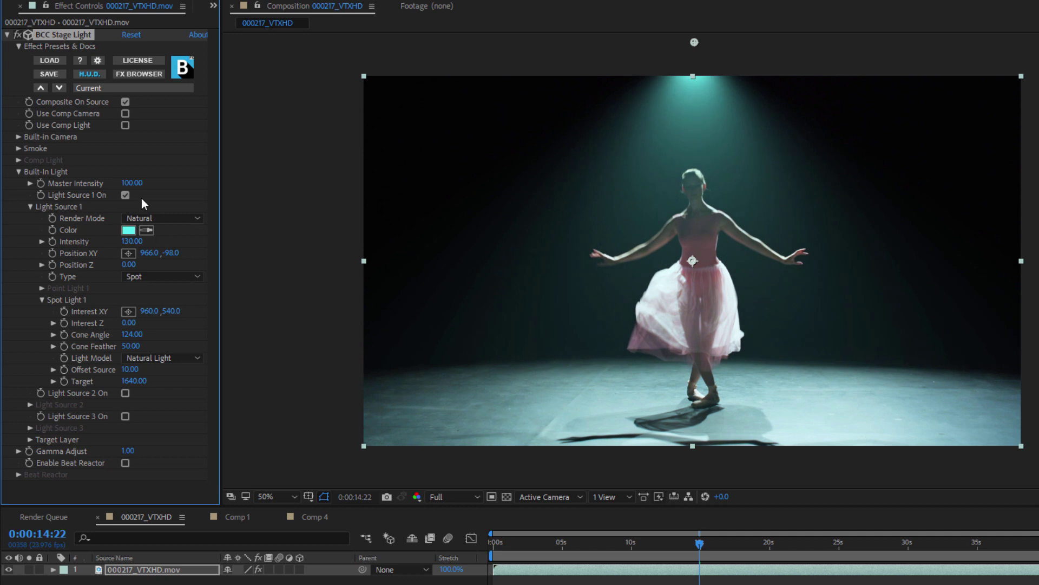
Step: Enable Smoke with a new seed, Density 36 and Speed 11, then dim the spotlight
left_click(20, 152)
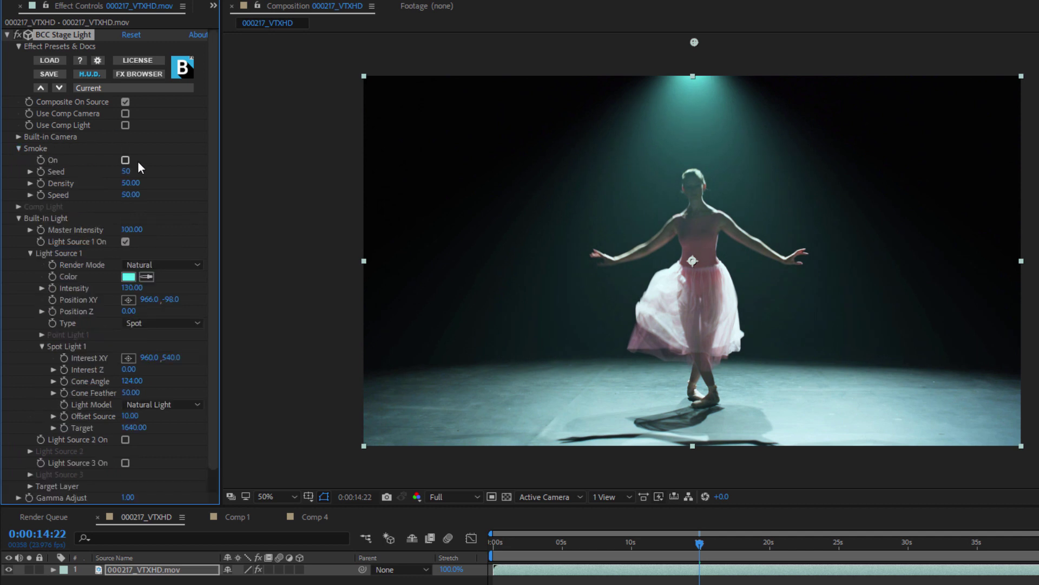
left_click(125, 160)
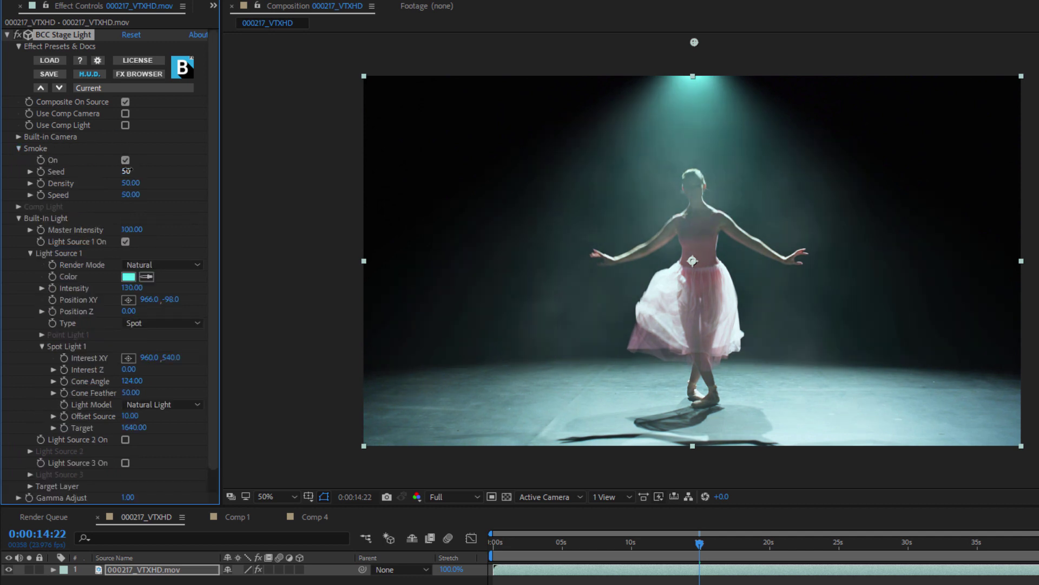
mouse_move(127, 172)
left_mouse_down()
mouse_move(141, 172)
mouse_move(127, 182)
mouse_move(129, 201)
left_mouse_up()
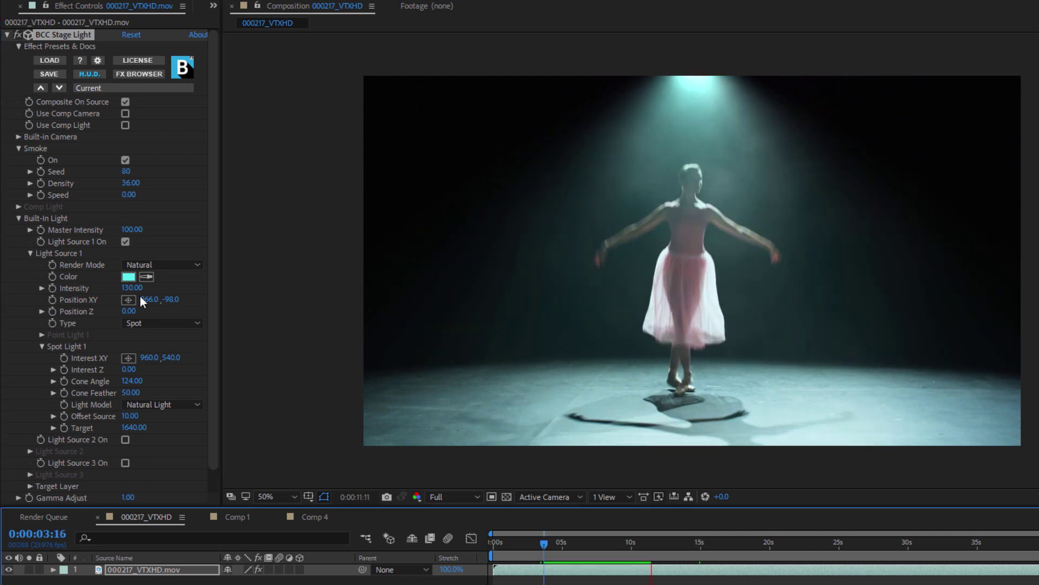
mouse_move(716, 542)
left_mouse_down()
mouse_move(769, 535)
mouse_move(705, 542)
left_mouse_up()
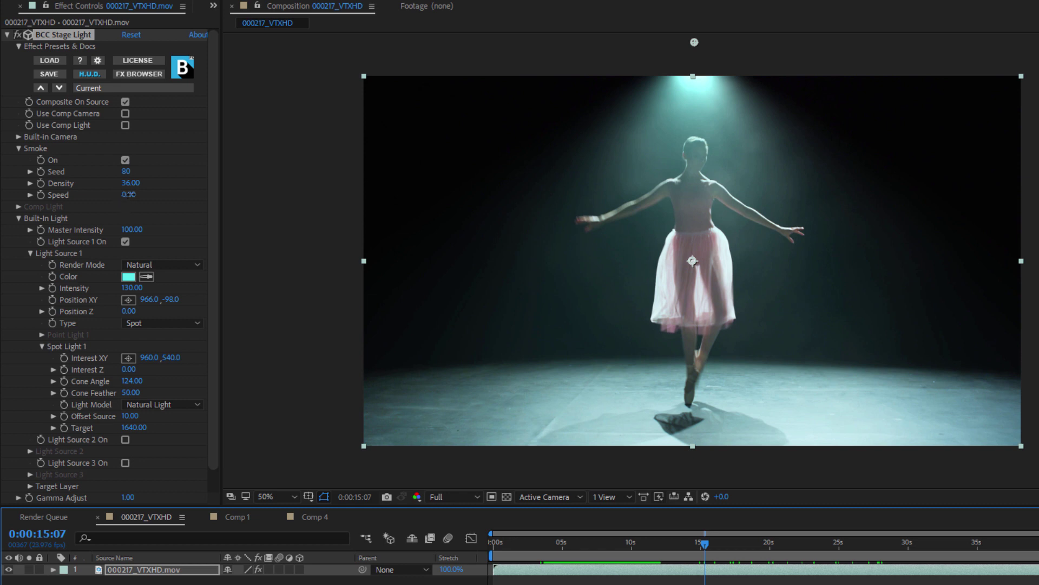
left_click_drag(128, 194, 141, 196)
left_click_drag(667, 543, 531, 549)
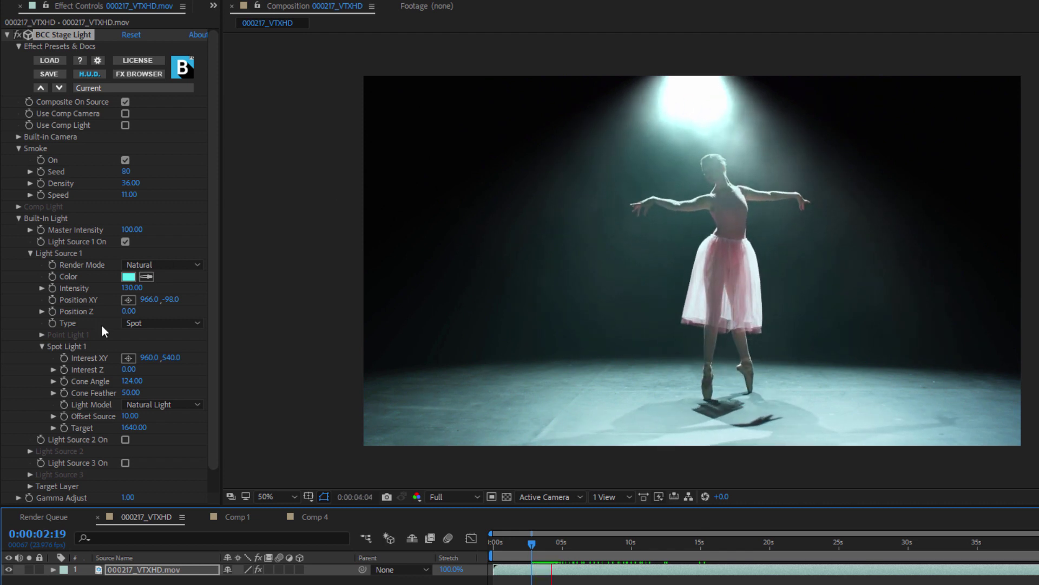
left_click_drag(132, 288, 108, 300)
left_click(18, 219)
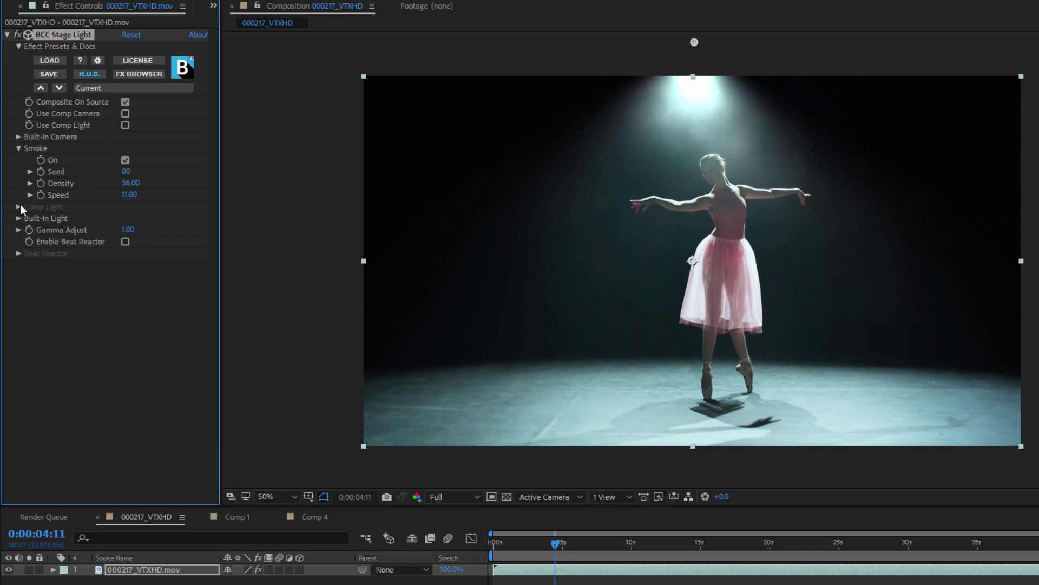
Step: Collapse Light Source 1 and switch on Light Sources 2 and 3
left_click(18, 218)
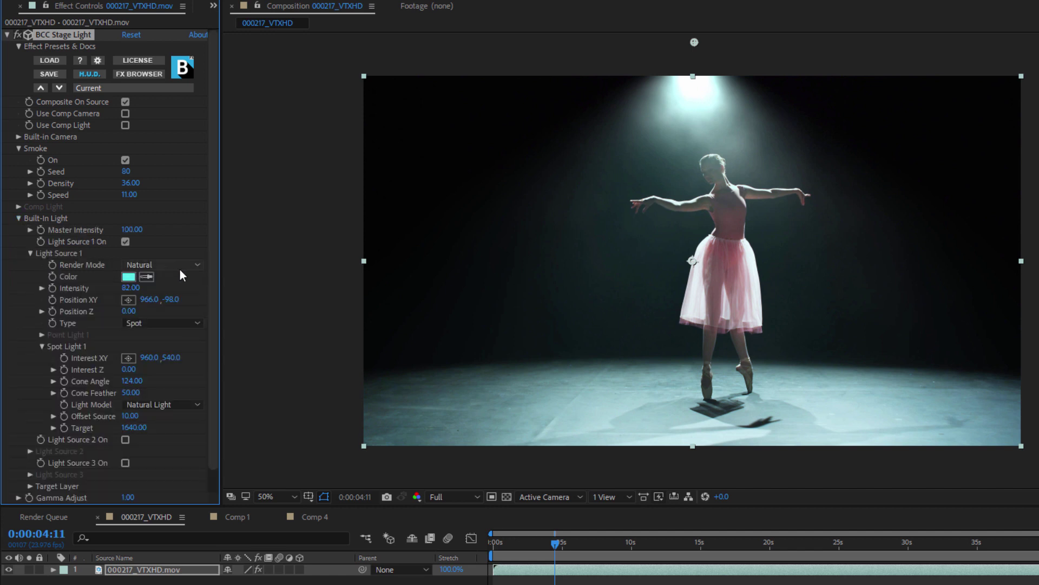
left_click(31, 253)
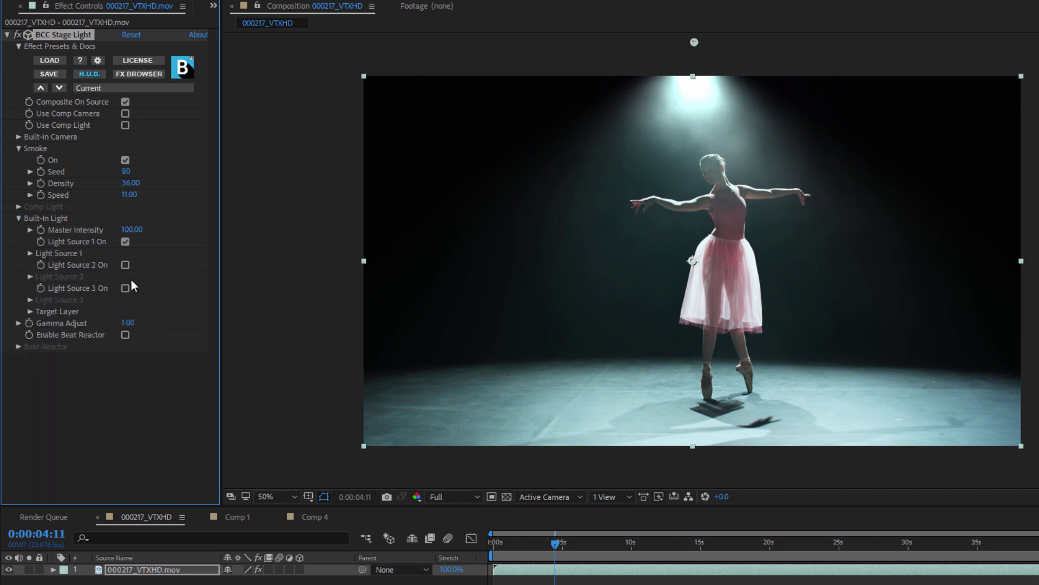
left_click(125, 265)
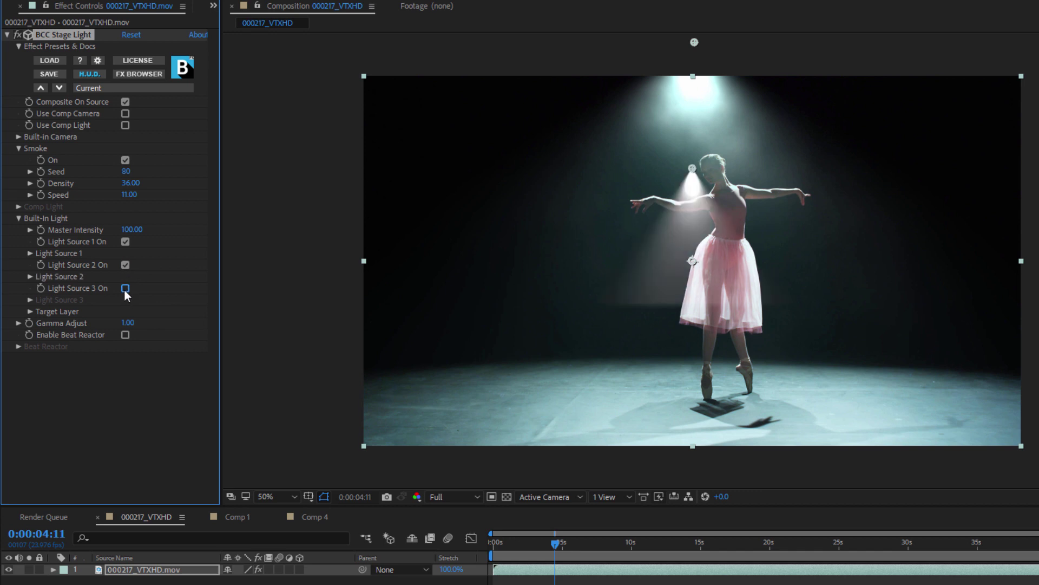
left_click(124, 287)
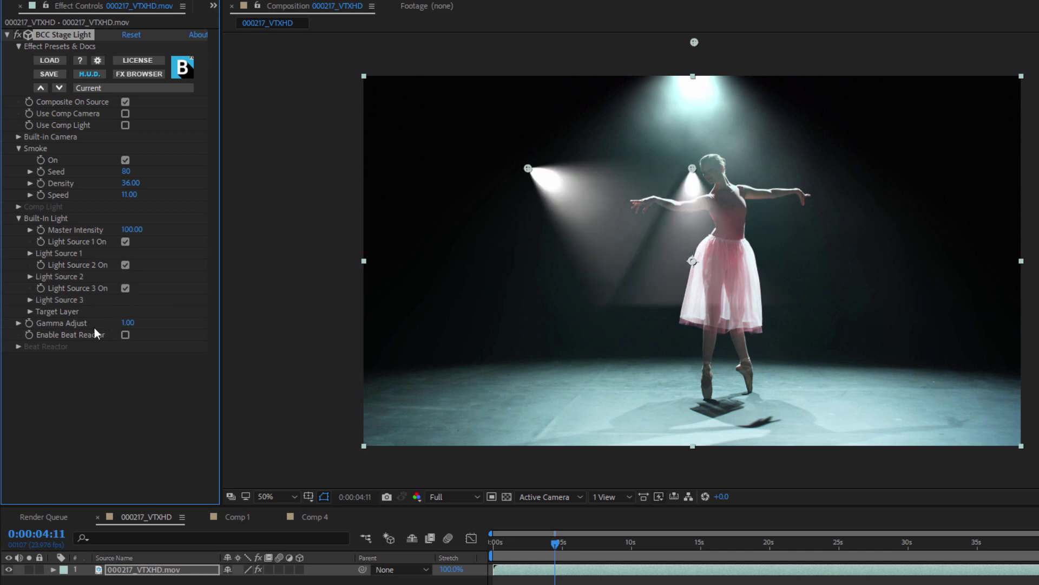
Step: Make Light Source 2 a Point light on the lower-left floor and raise its intensity
left_click(30, 277)
left_click(199, 344)
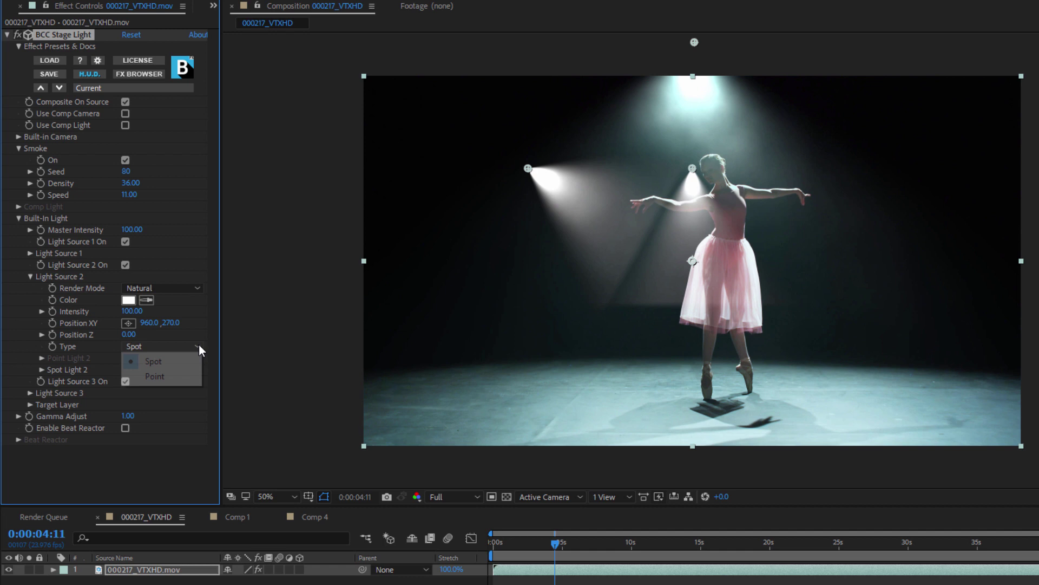
left_click(184, 378)
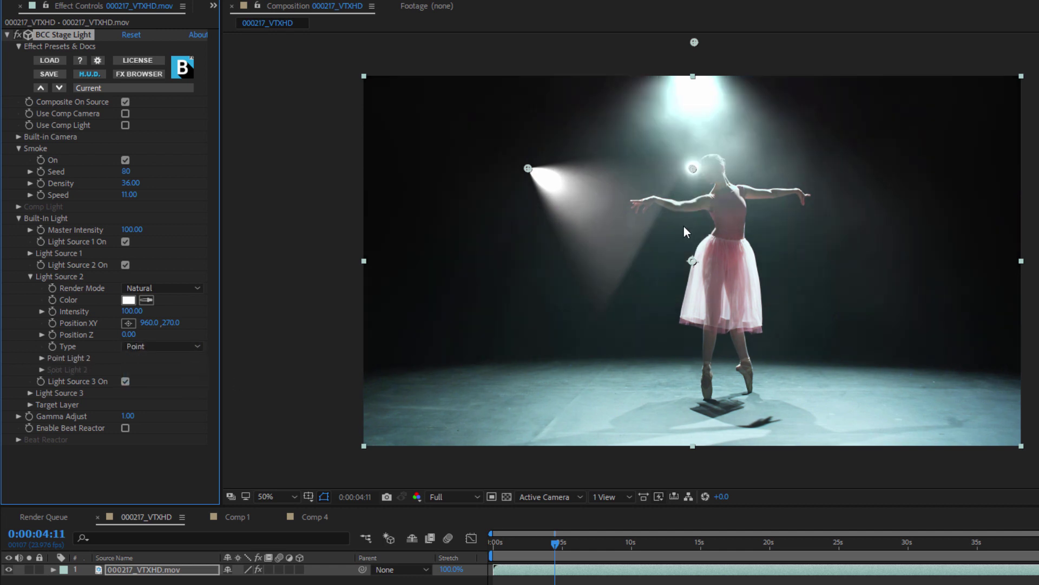
left_click_drag(689, 170, 433, 403)
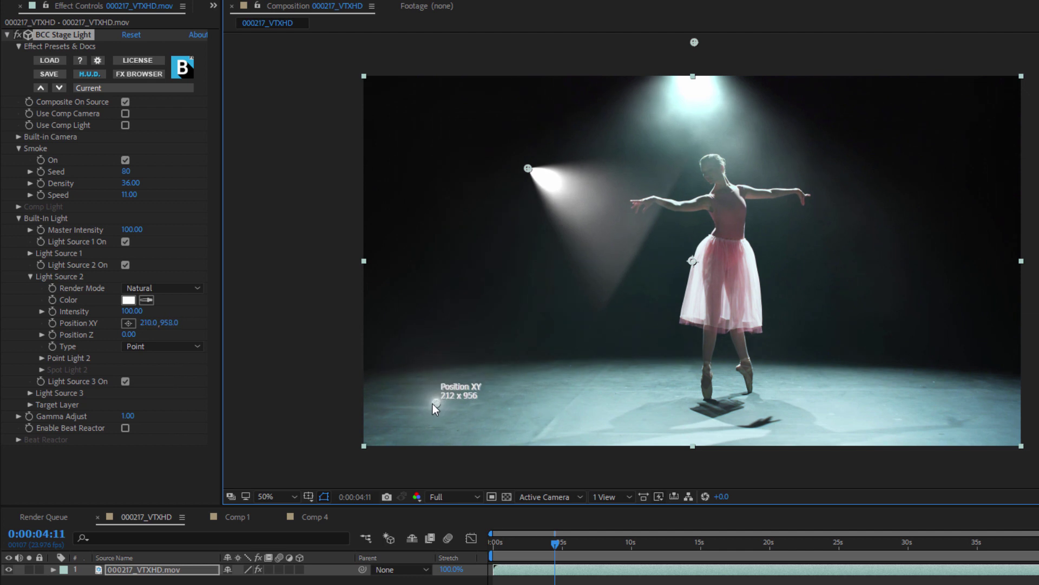
left_click_drag(134, 315, 214, 309)
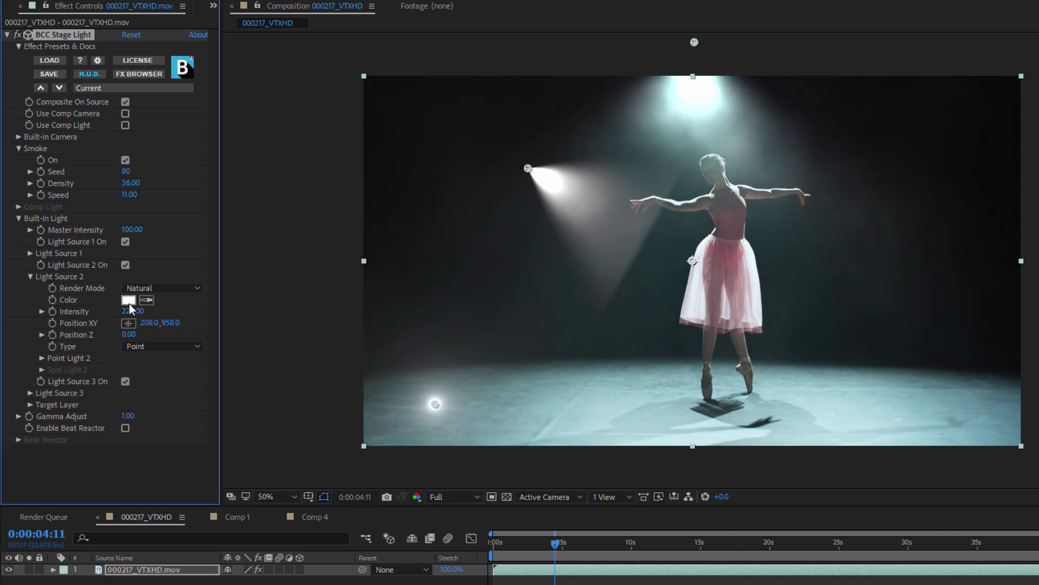
Step: Colour Light Source 2 red and try its intensity between 500 and zero
left_click(128, 300)
left_click(154, 11)
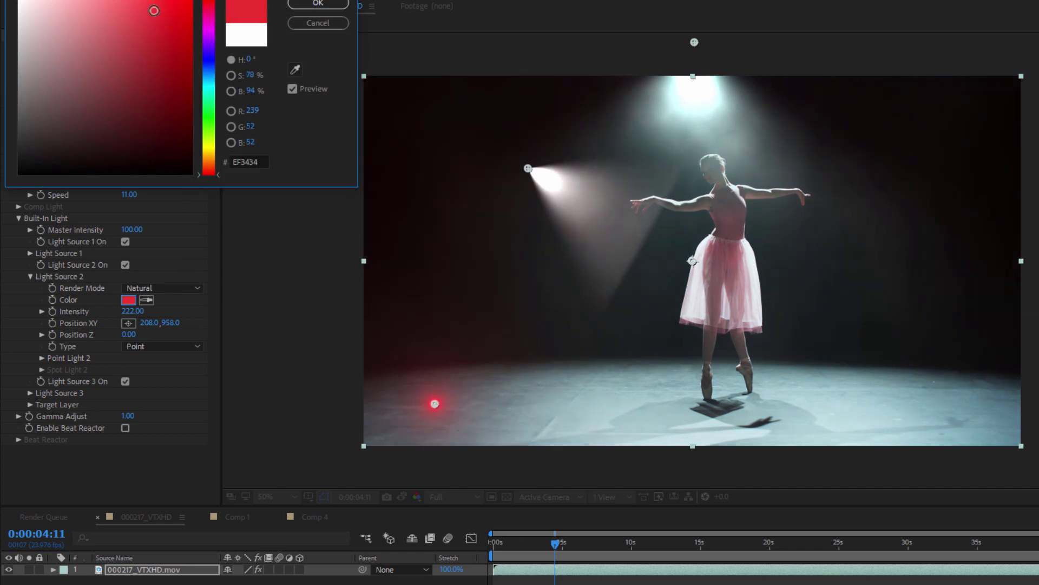
left_click(317, 4)
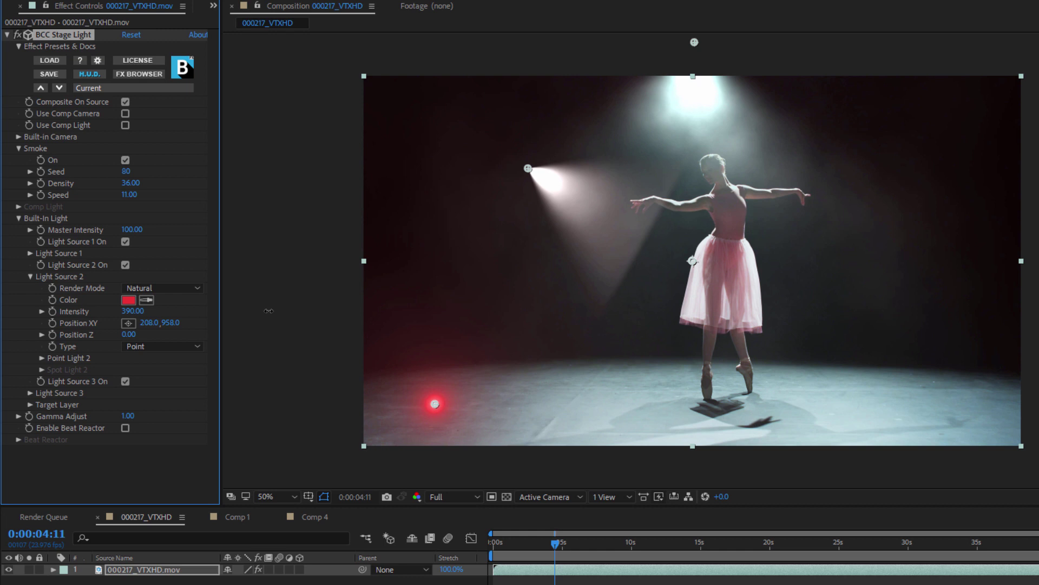
left_click_drag(268, 311, 270, 312)
left_click_drag(192, 318, 458, 305)
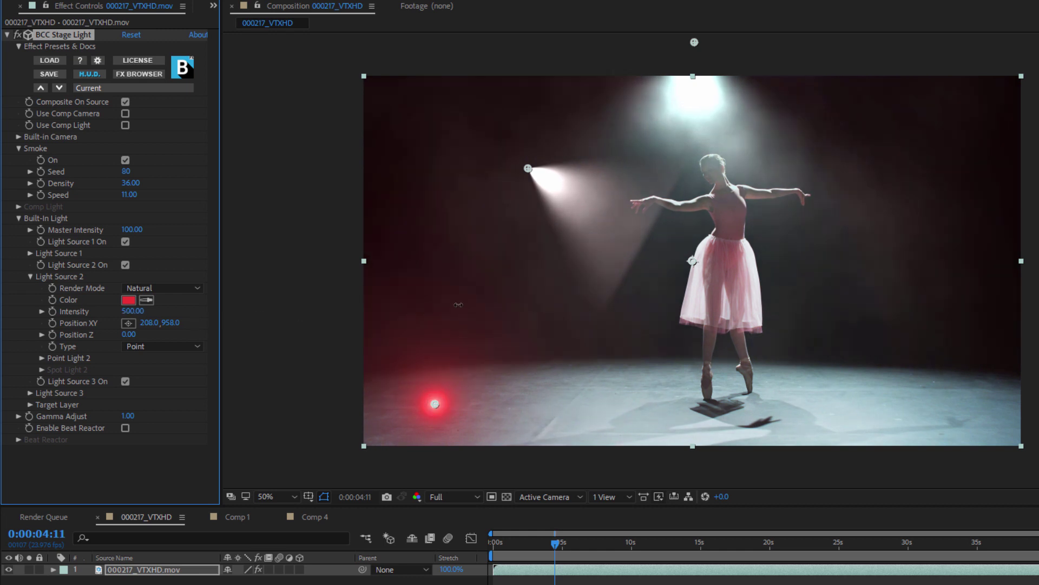
left_click_drag(579, 301, 229, 303)
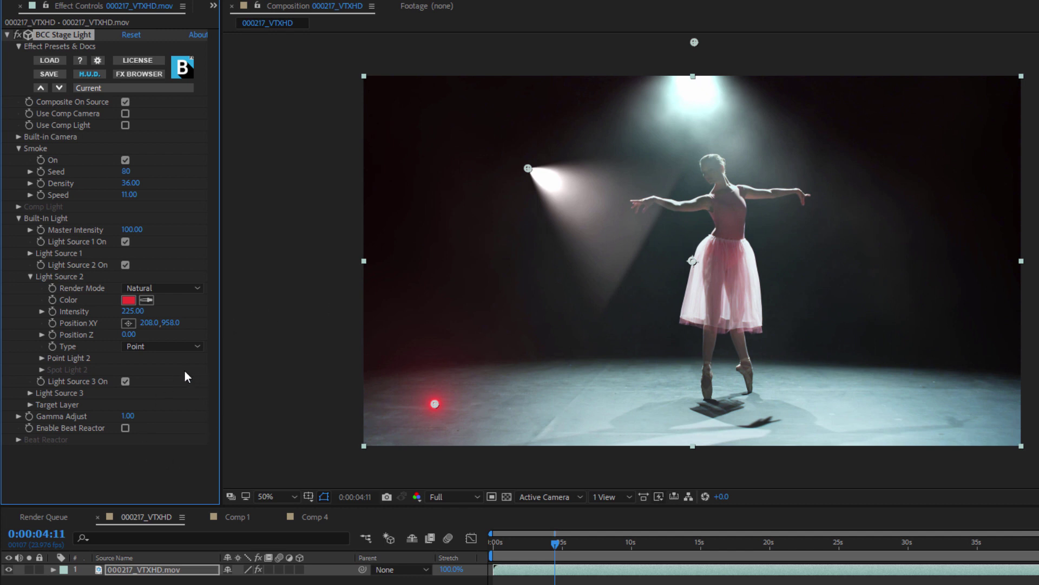
Step: Brighten the red glow to about 412, lower it to the bottom edge, and move the spotlight to the lower-right corner
left_click(42, 358)
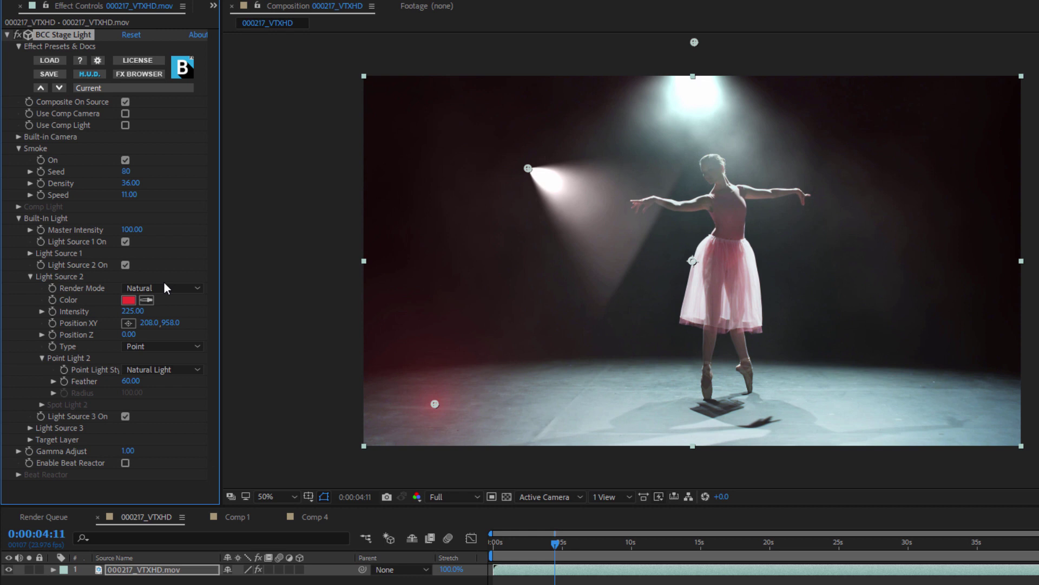
left_click_drag(180, 308, 252, 302)
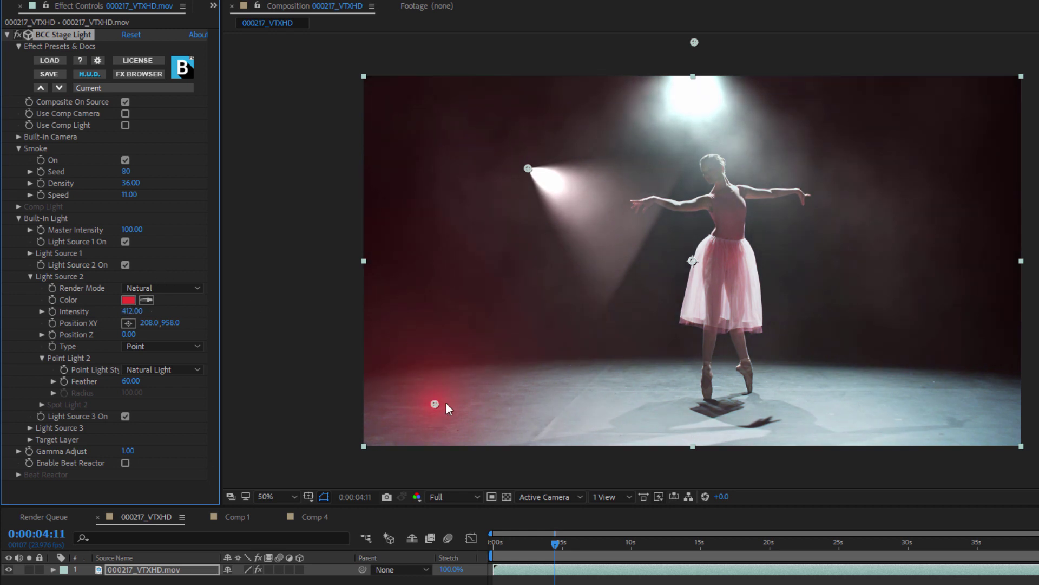
mouse_move(438, 405)
left_mouse_down()
mouse_move(439, 443)
mouse_move(414, 437)
mouse_move(427, 437)
left_mouse_up()
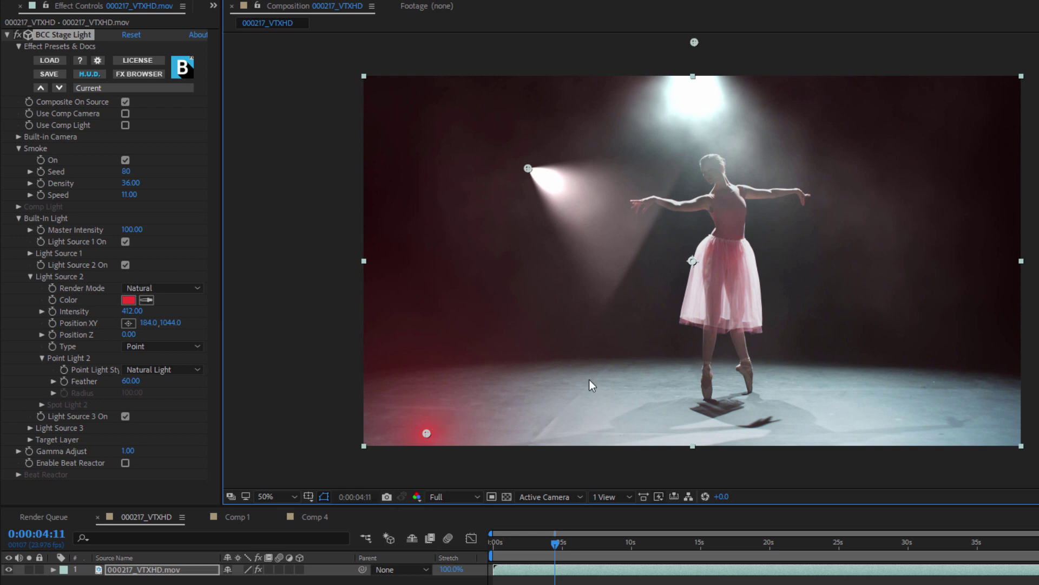
mouse_move(536, 176)
left_mouse_down()
mouse_move(676, 236)
mouse_move(913, 383)
mouse_move(963, 435)
left_mouse_up()
Step: Make Light Source 3 a red Point light
left_click(29, 276)
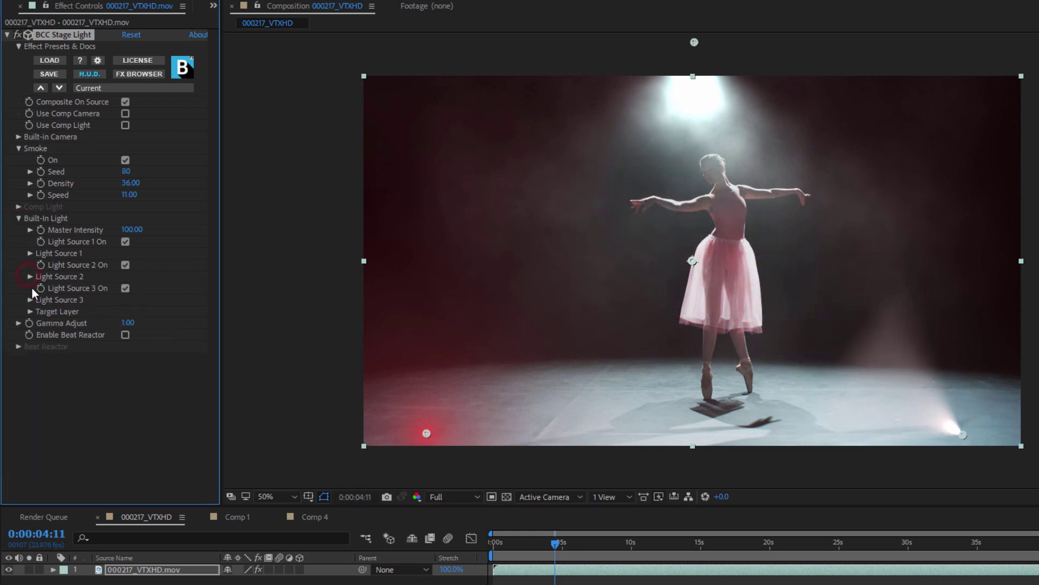
left_click(30, 300)
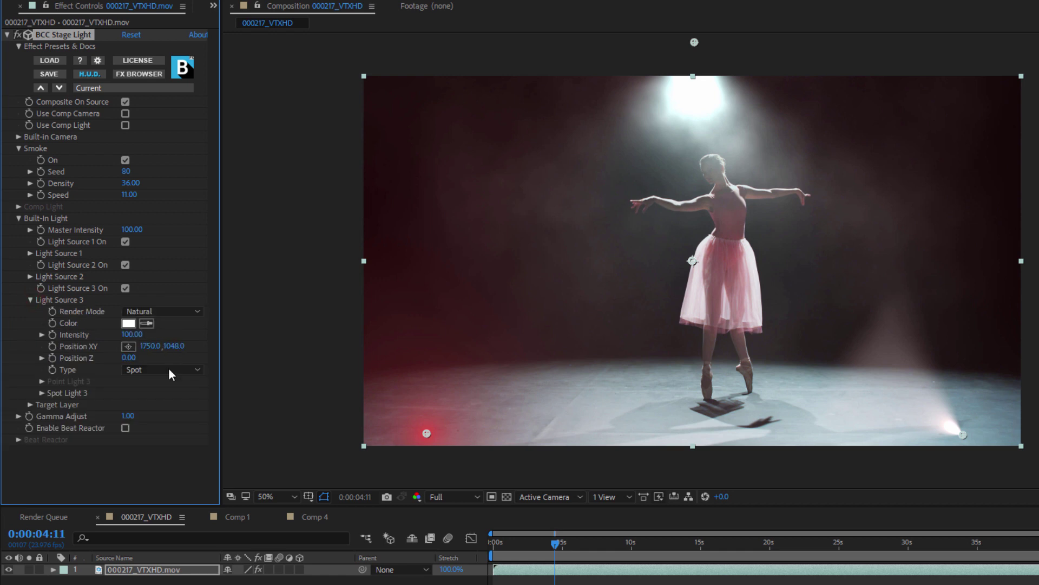
left_click(171, 372)
left_click(159, 399)
left_click(129, 323)
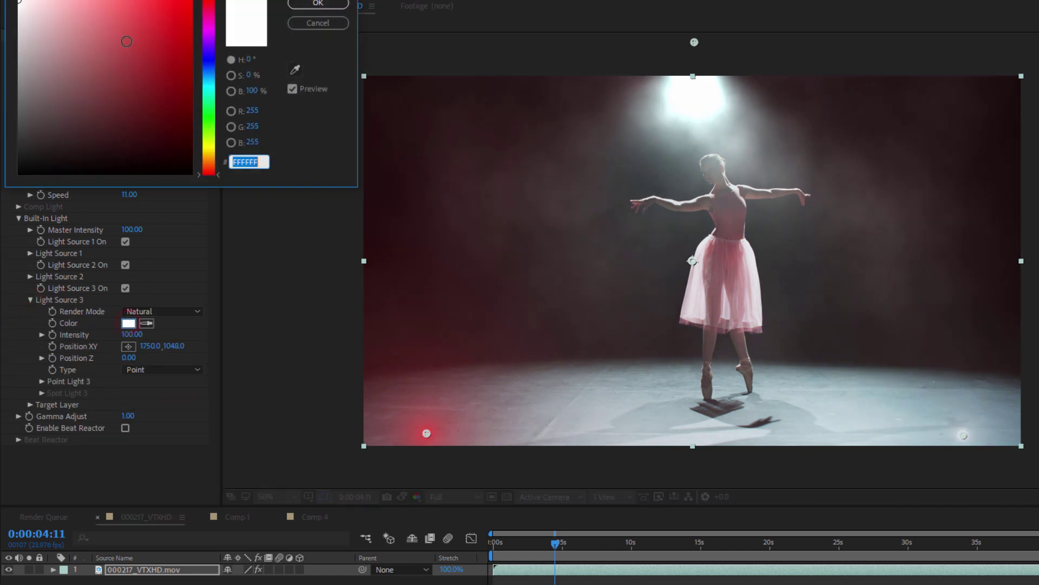
left_click(137, 14)
left_click(318, 3)
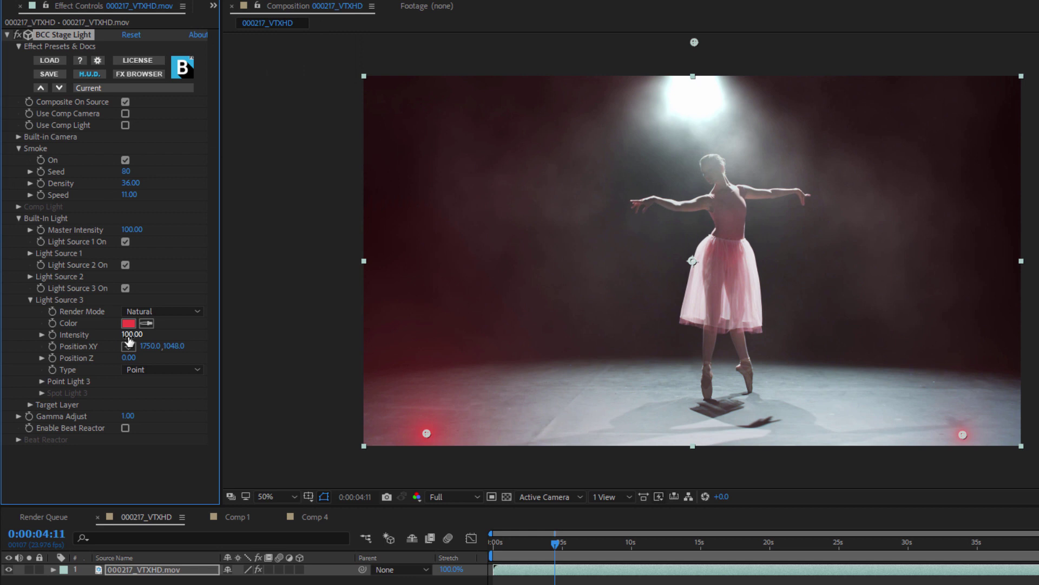
Step: Set Light Source 3 Intensity to 374 and Point Light Feather to 73, then nudge it left
left_click_drag(127, 335, 287, 334)
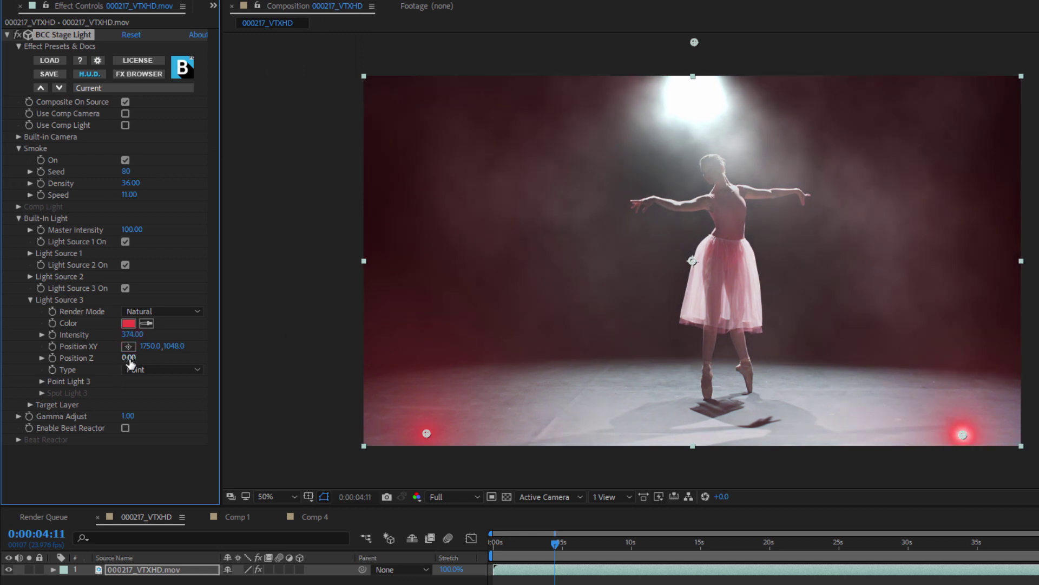
left_click(41, 381)
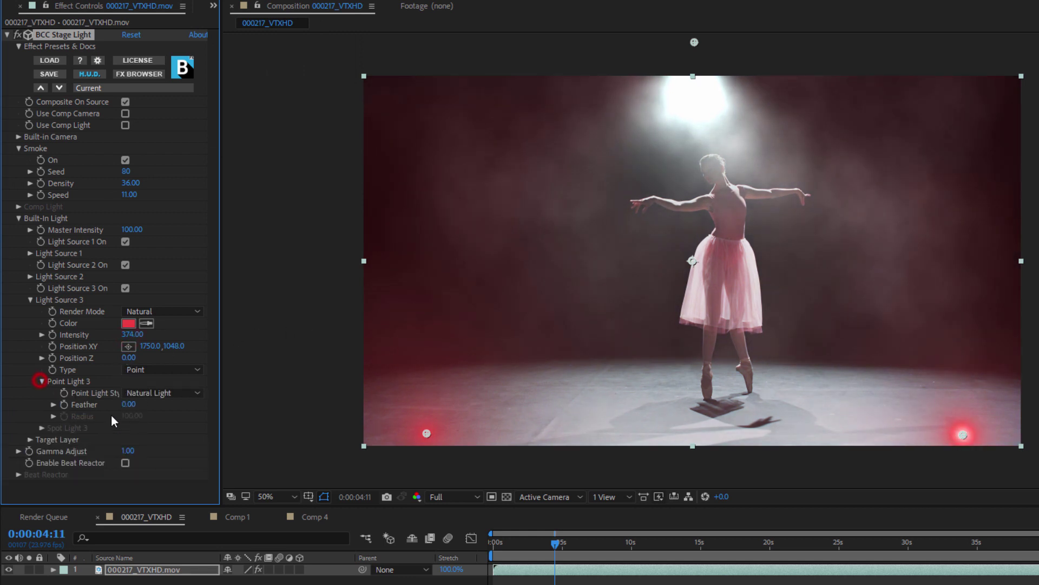
left_click_drag(131, 406, 179, 404)
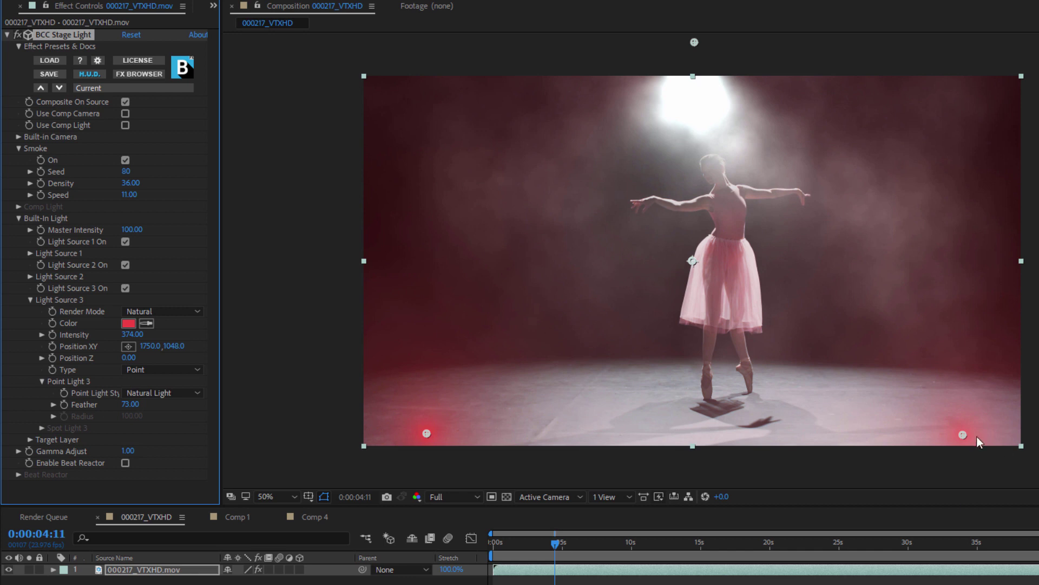
left_click_drag(962, 435, 920, 435)
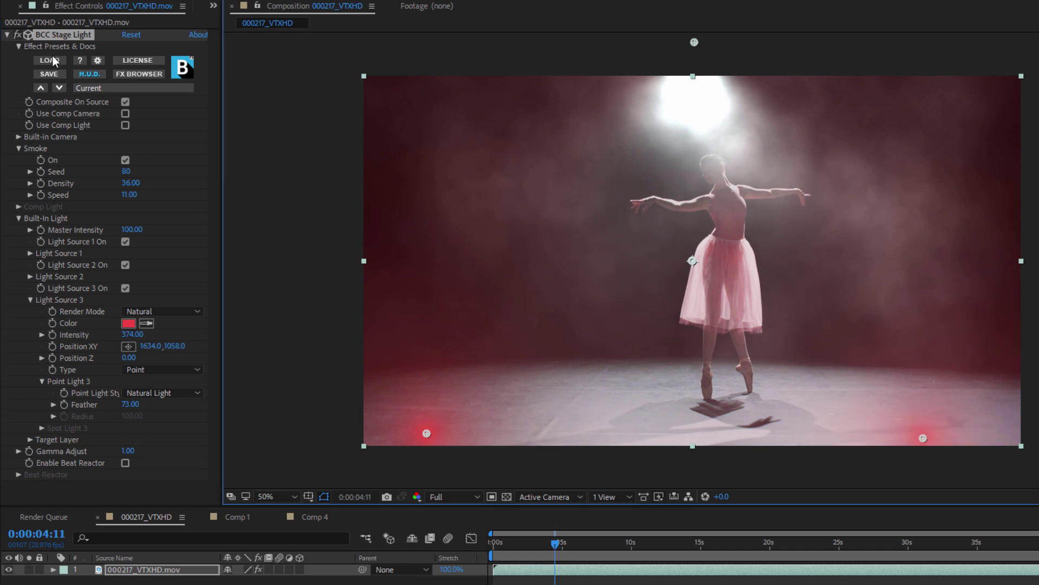
left_click(16, 34)
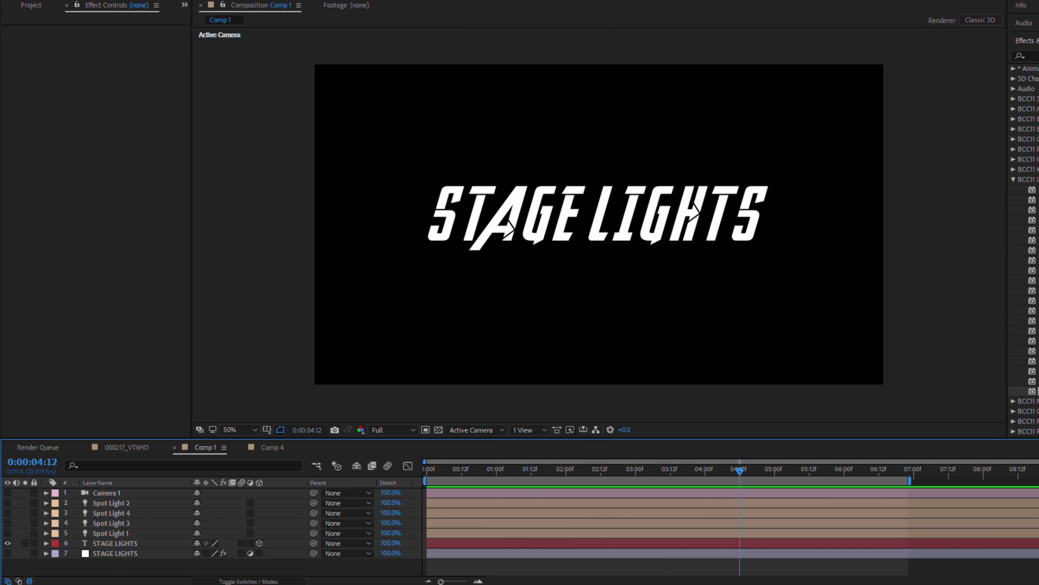
Step: Make the STAGE LIGHTS effect layer visible in Comp 1
left_click(1013, 179)
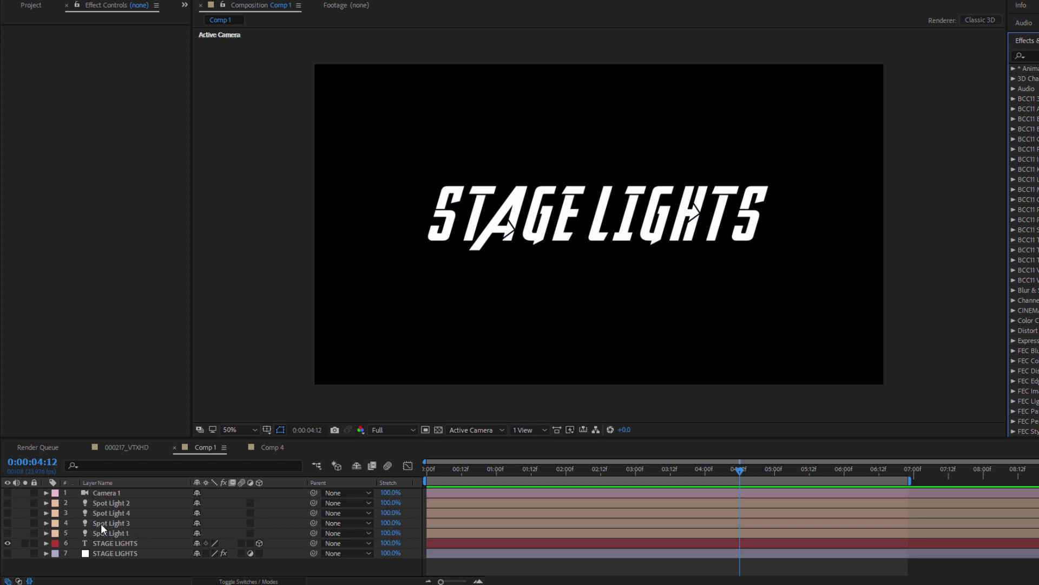
left_click(115, 552)
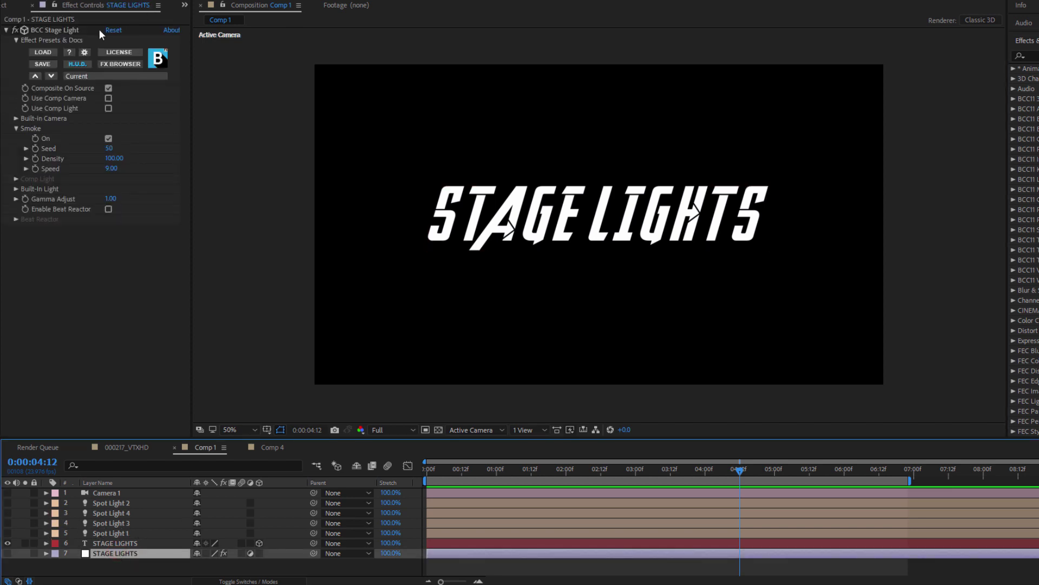
left_click(8, 555)
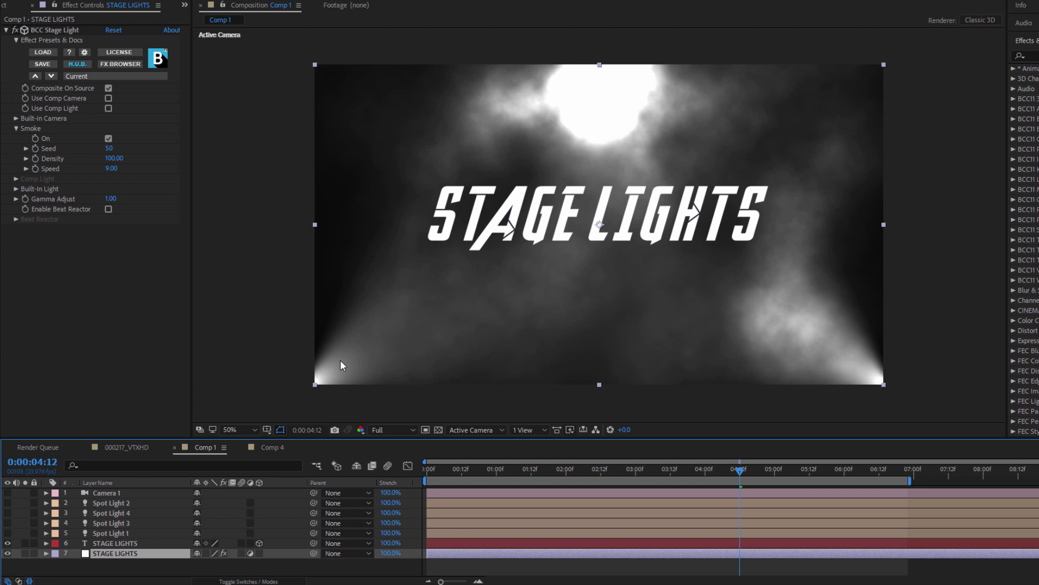
Step: Switch on Spot Lights 2, 3 and 4 so the title glows red and green
left_click(118, 503)
left_click(7, 502)
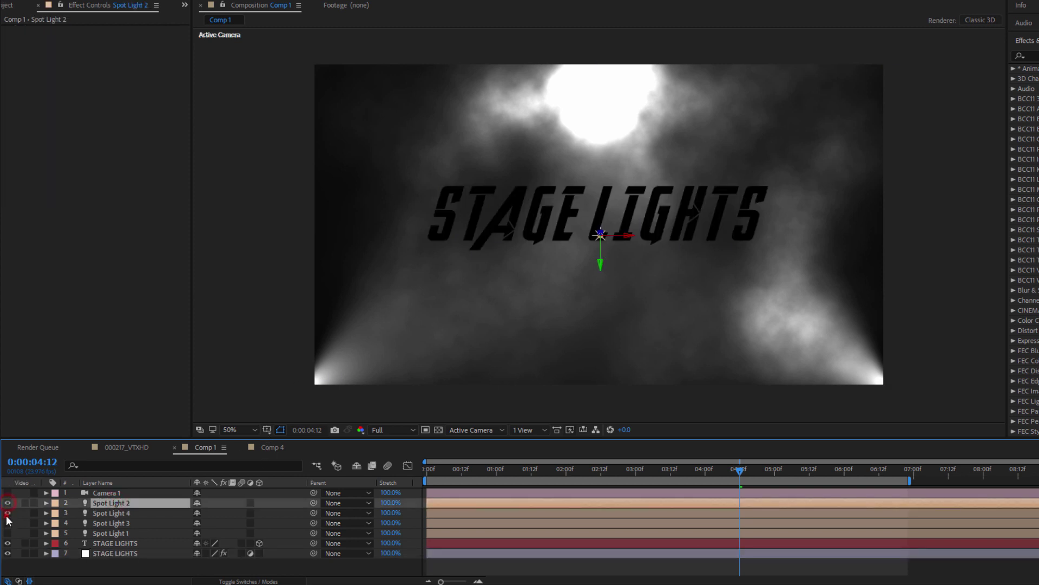
left_click(7, 523)
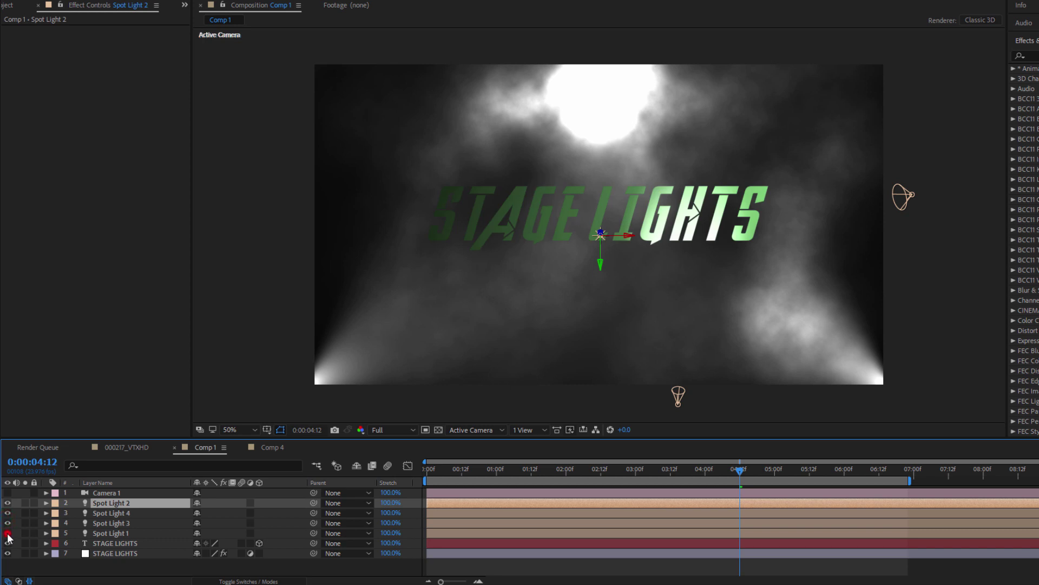
left_click(8, 533)
left_click(679, 398)
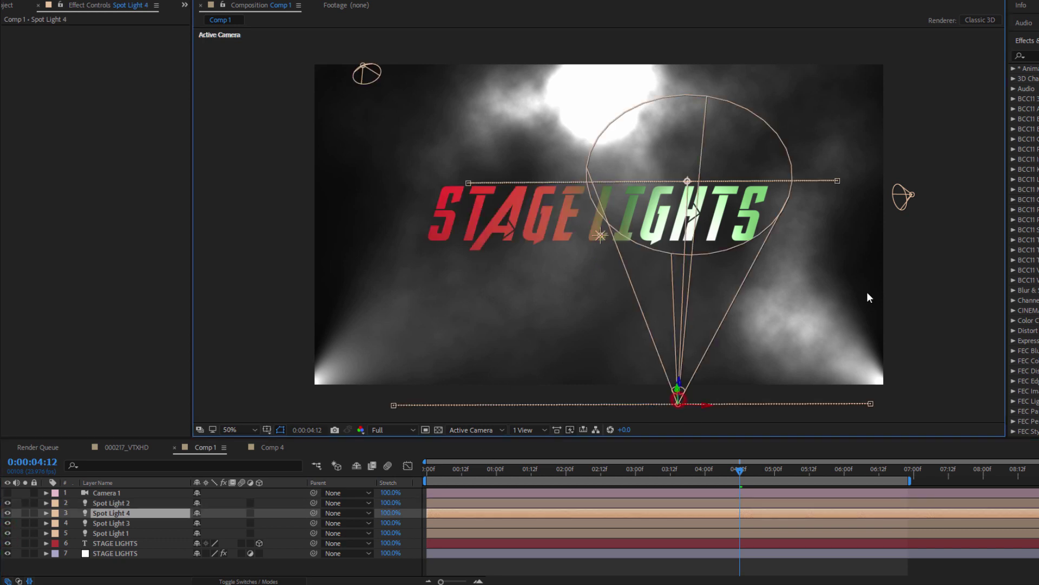
left_click(904, 195)
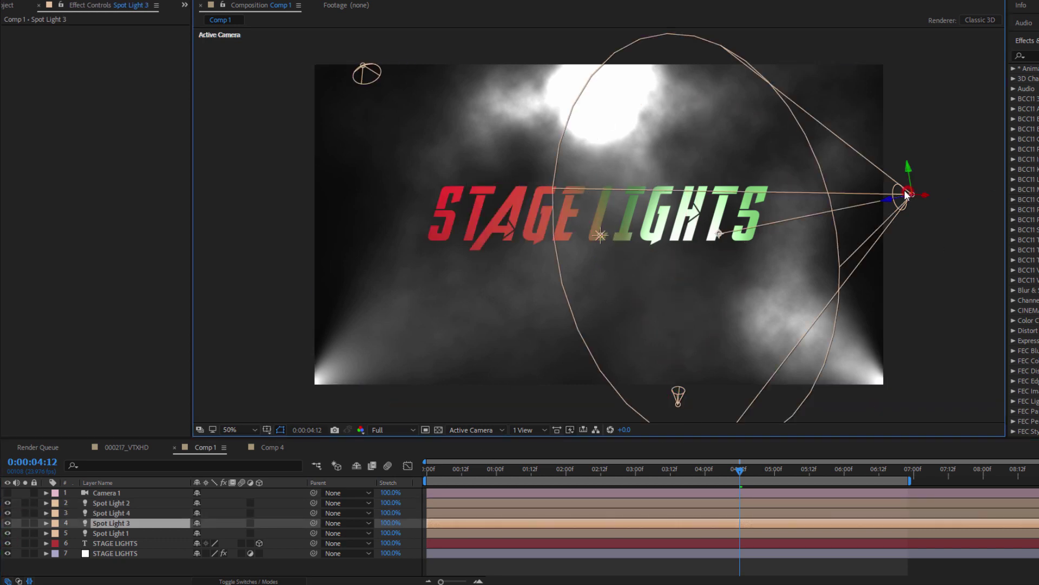
left_click(114, 554)
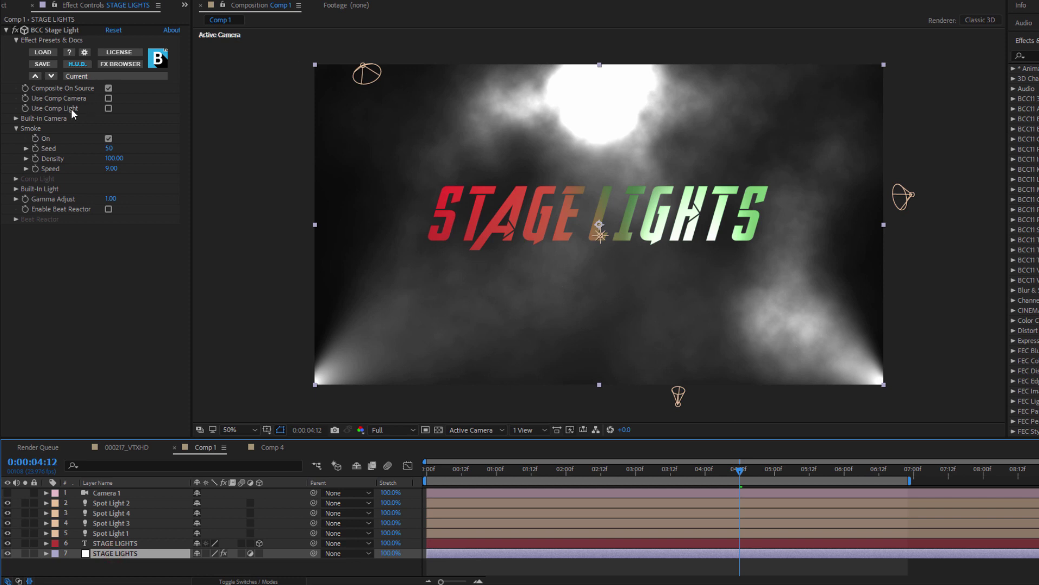
left_click(108, 108)
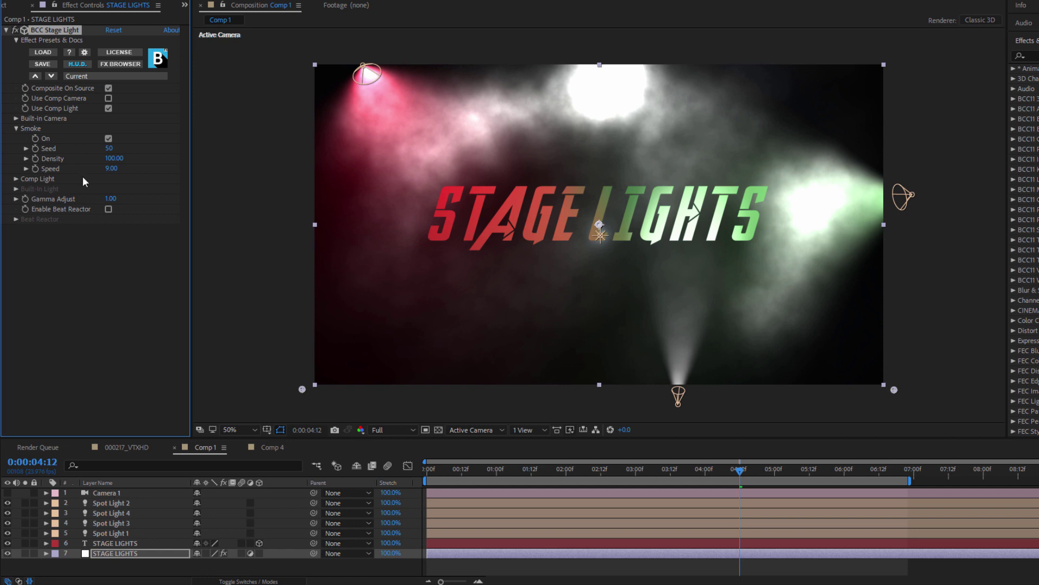
left_click(16, 118)
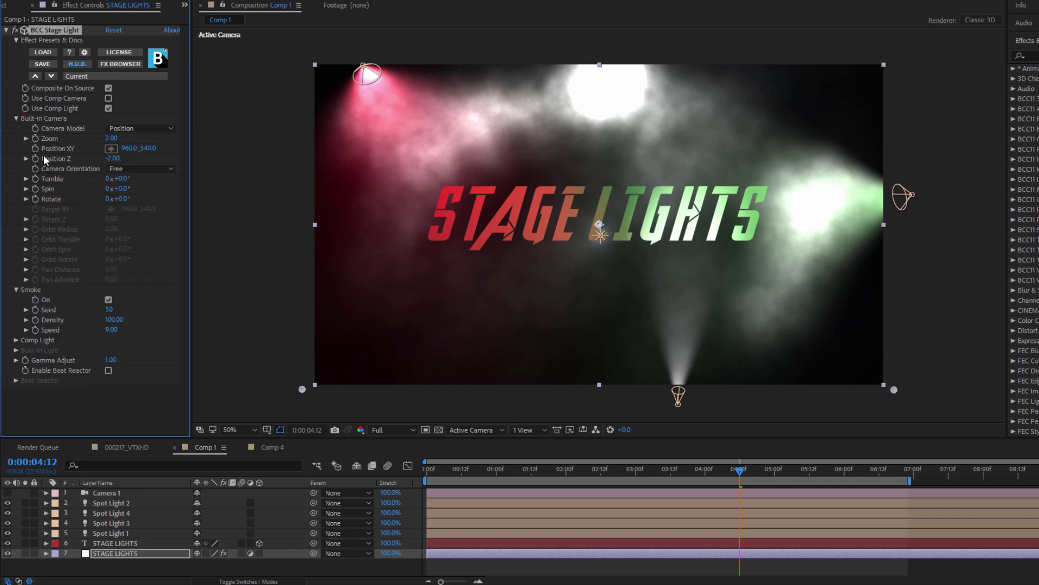
left_click(16, 118)
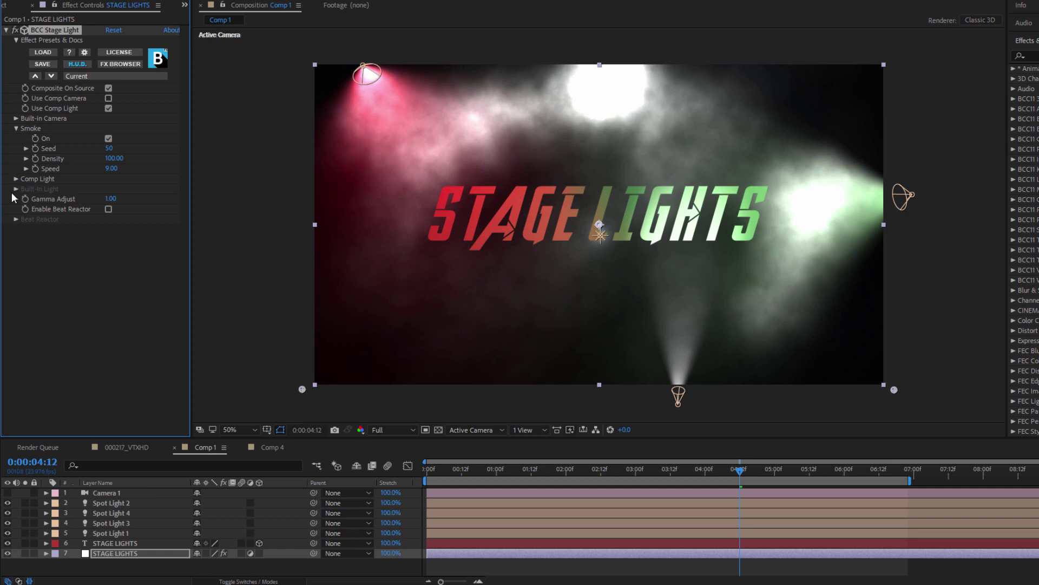
left_click(111, 503)
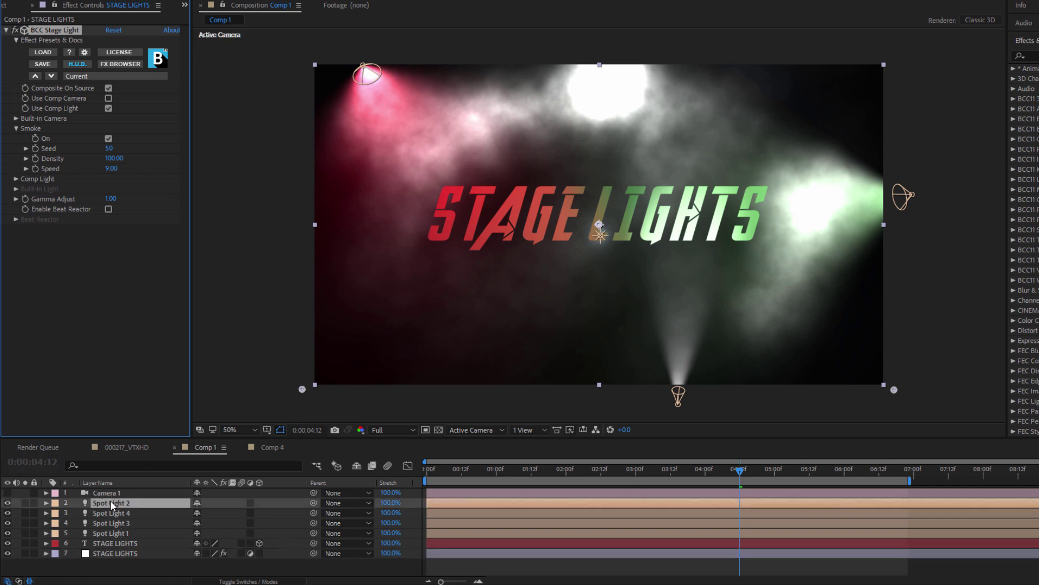
left_click(45, 503)
left_click(56, 523)
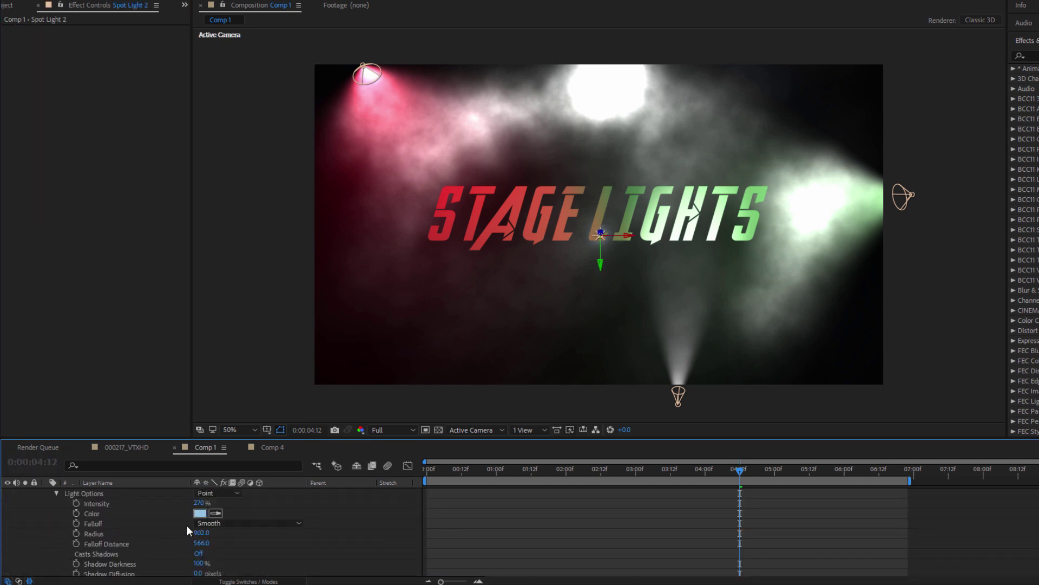
mouse_move(206, 503)
left_mouse_down()
mouse_move(234, 501)
mouse_move(207, 503)
left_mouse_up()
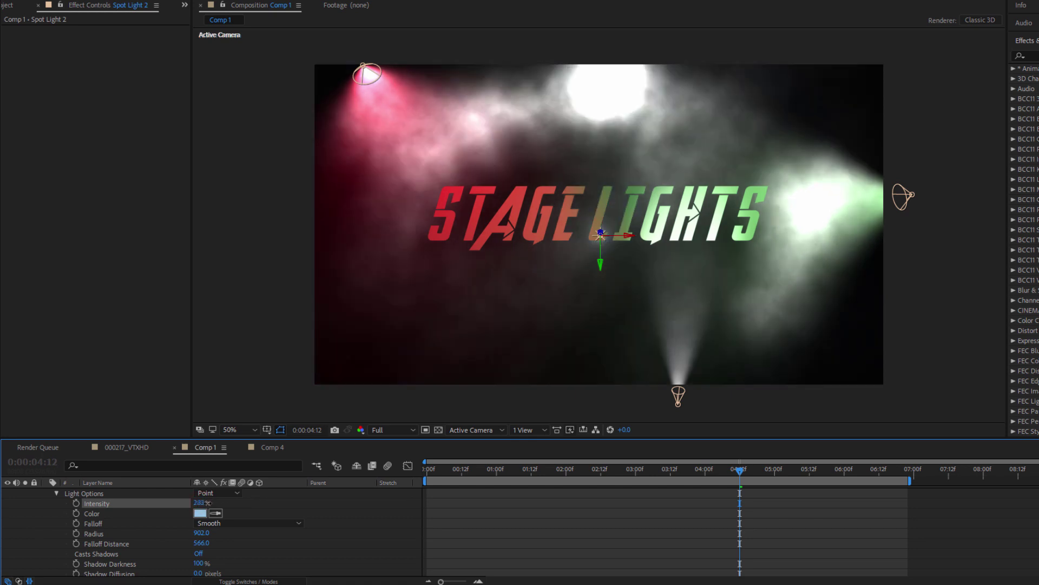
key("ctrl+z")
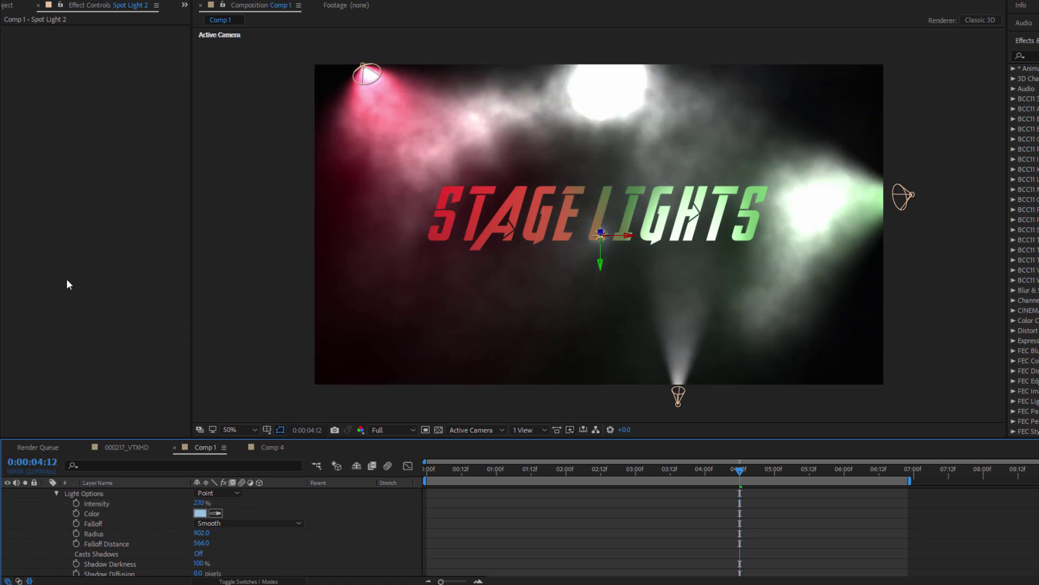
left_click(55, 493)
left_click(114, 570)
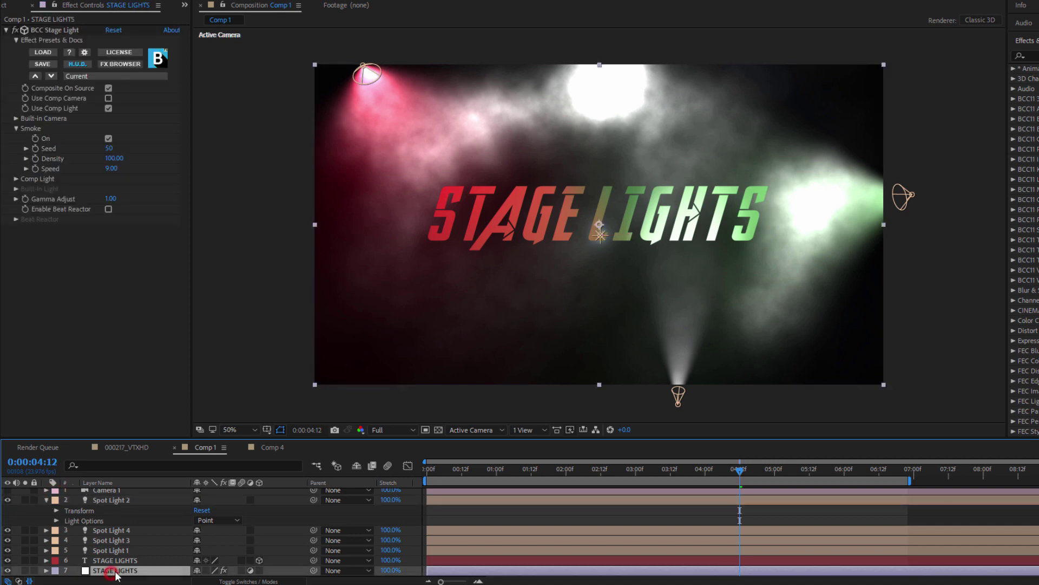
left_click(16, 118)
left_click(15, 118)
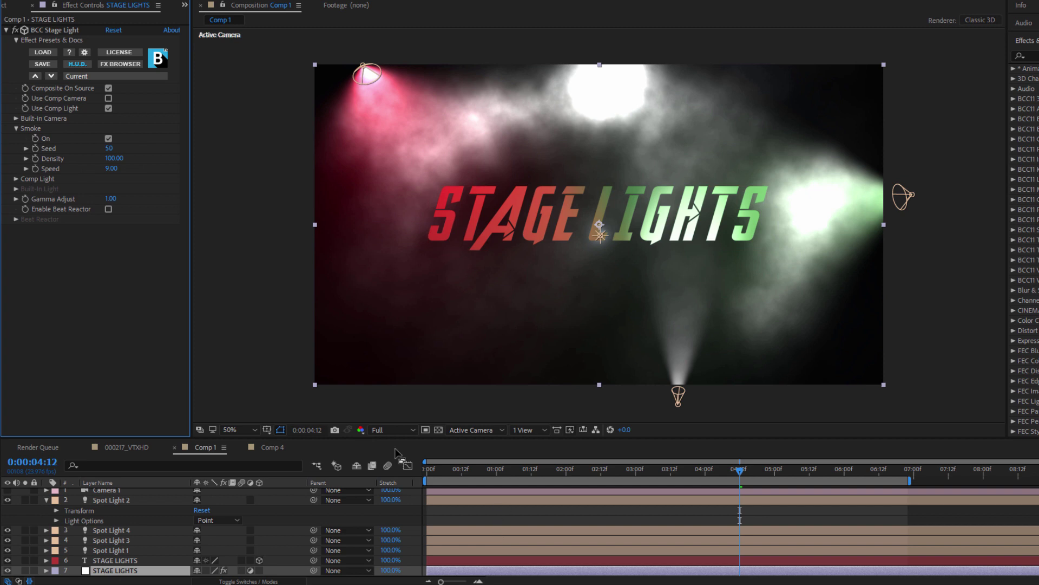
left_click(47, 500)
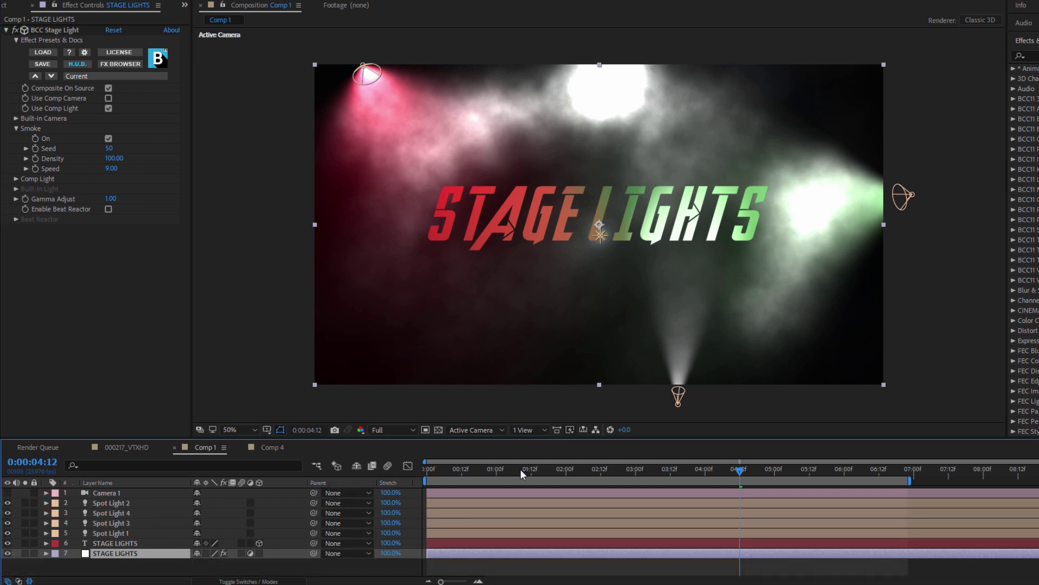
Step: Enable Use Comp Camera in STAGE LIGHTS' BCC Stage Light and play from the first frame
mouse_move(521, 468)
left_mouse_down()
mouse_move(501, 473)
mouse_move(845, 482)
mouse_move(522, 459)
left_mouse_up()
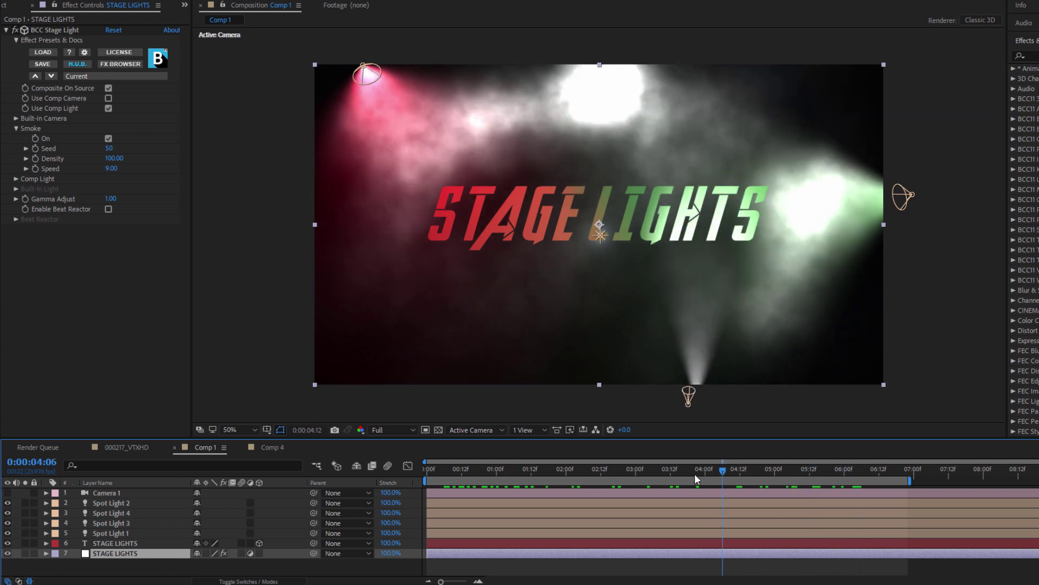
left_click(114, 492)
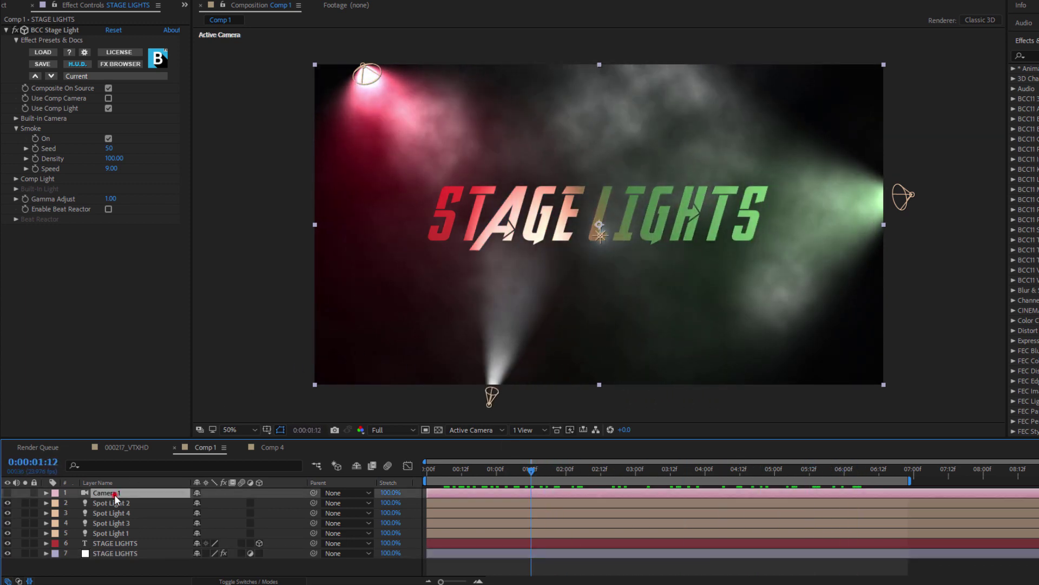
left_click(8, 494)
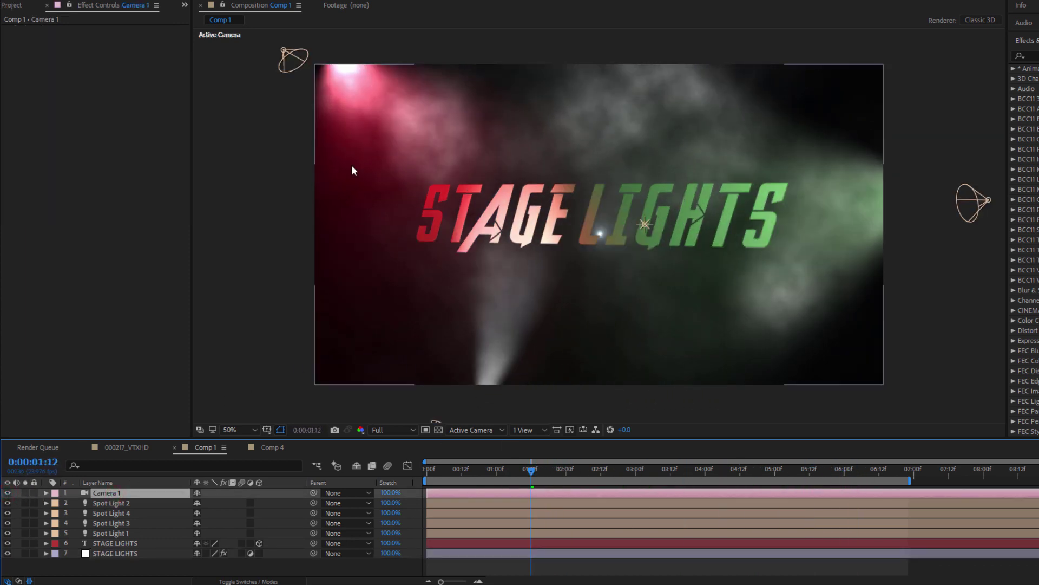
left_click(115, 552)
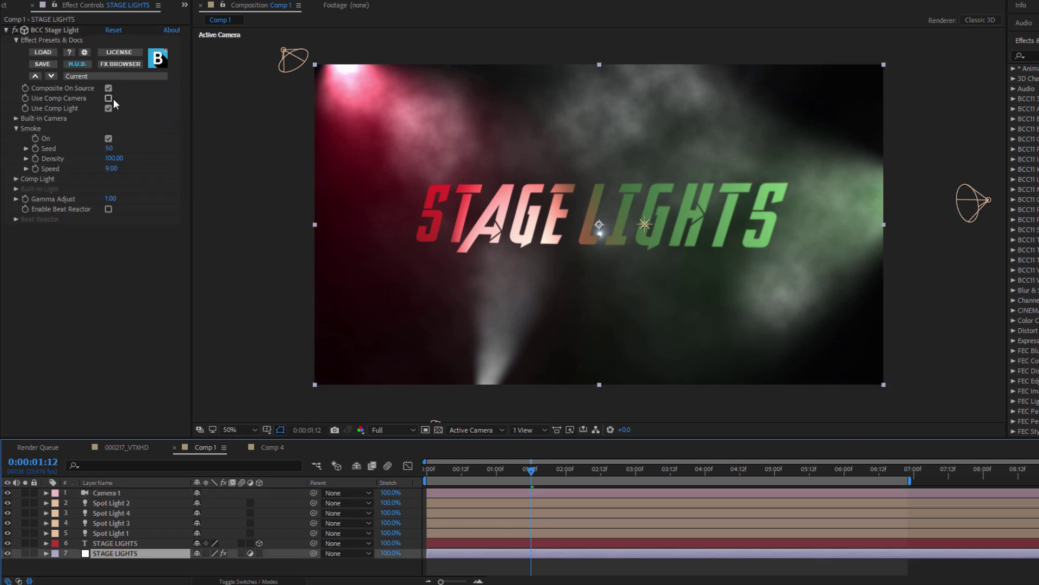
left_click(109, 98)
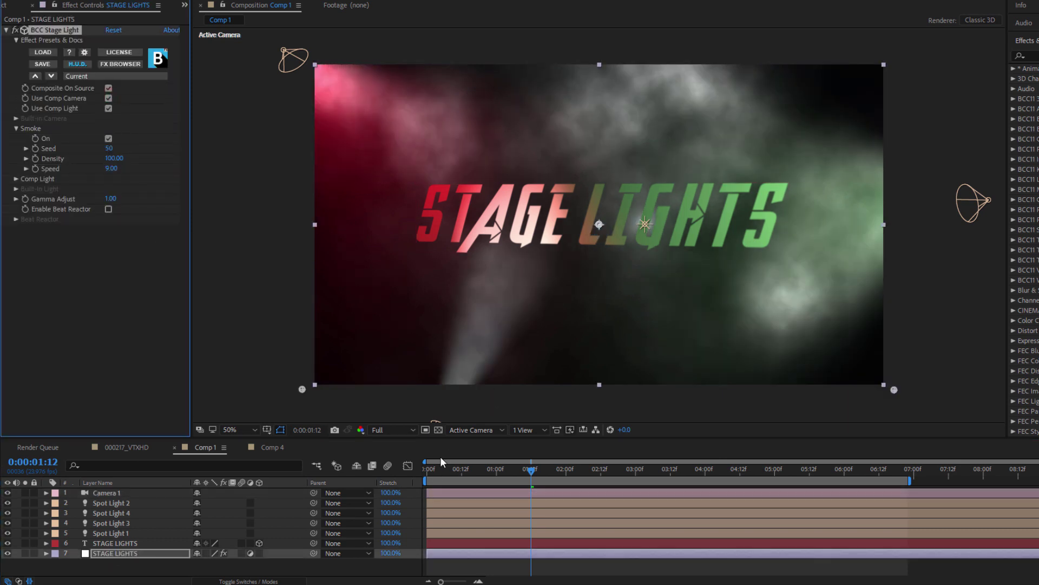
left_click(427, 470)
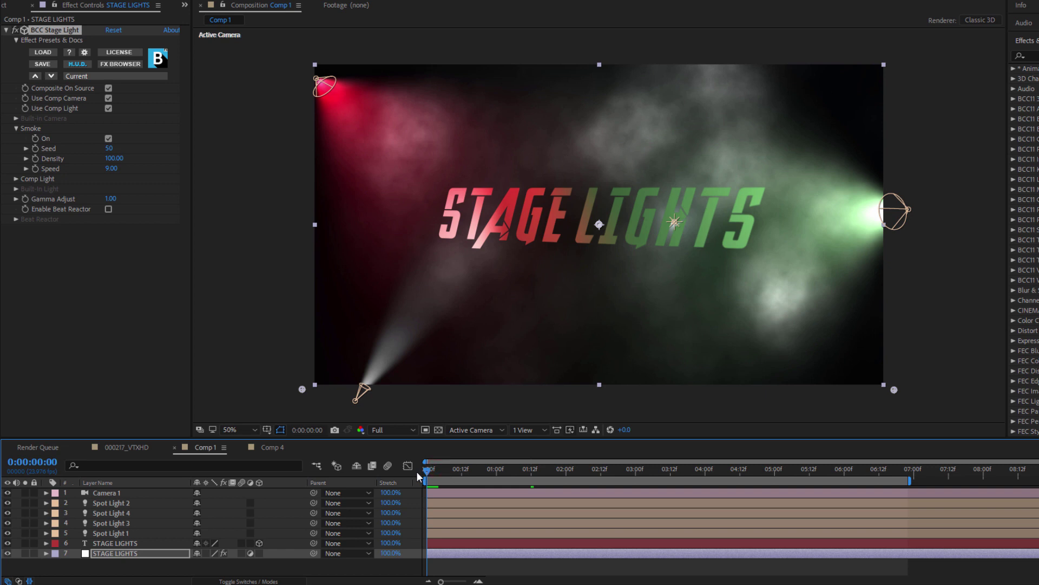
key("space")
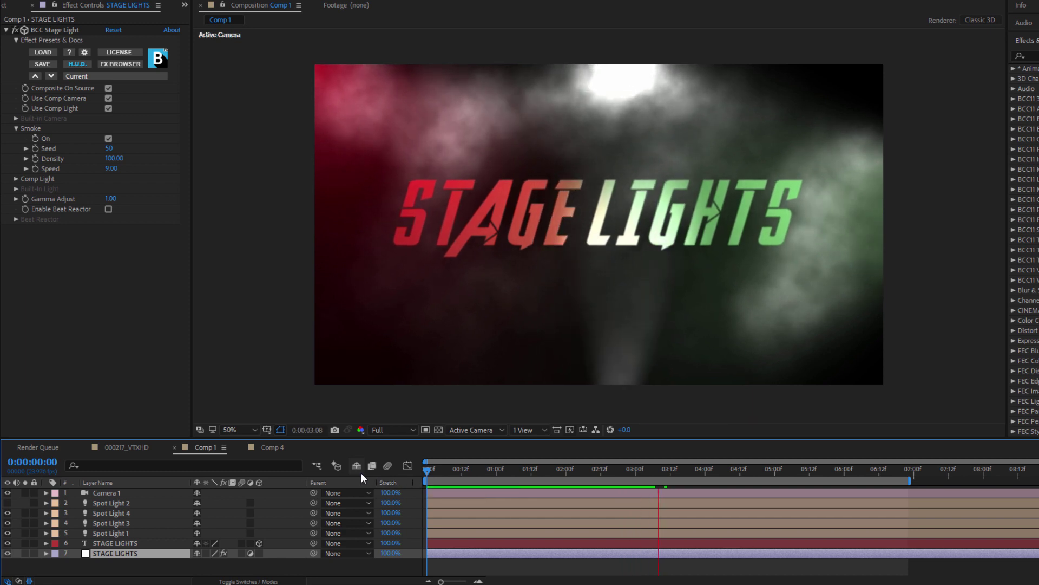
Step: Stop the preview and orbit the camera around the STAGE LIGHTS title with the Orbit Camera Tool
key("space")
left_click(184, 4)
left_click(207, 23)
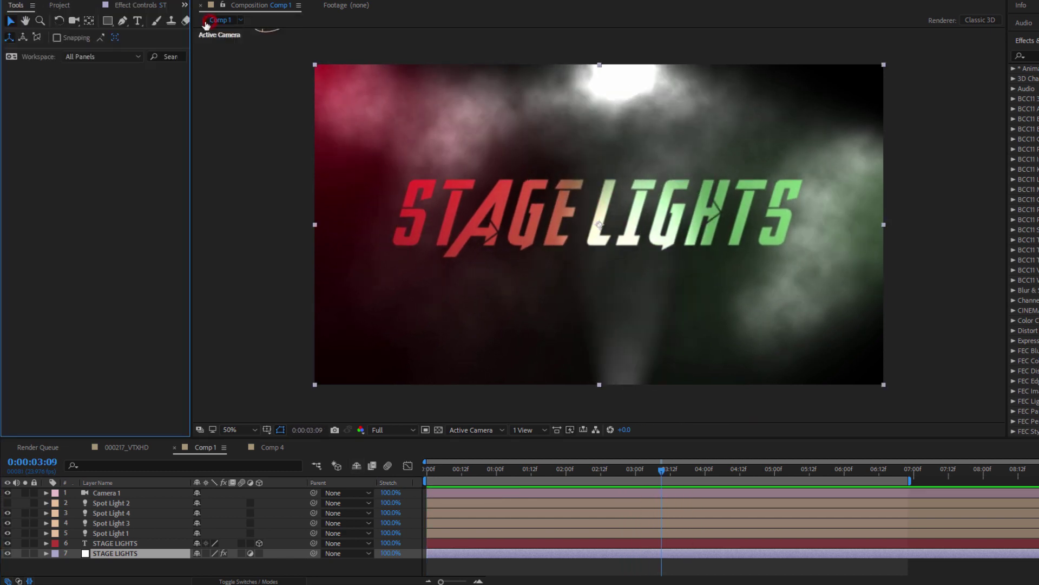
left_click(74, 24)
left_click(71, 24)
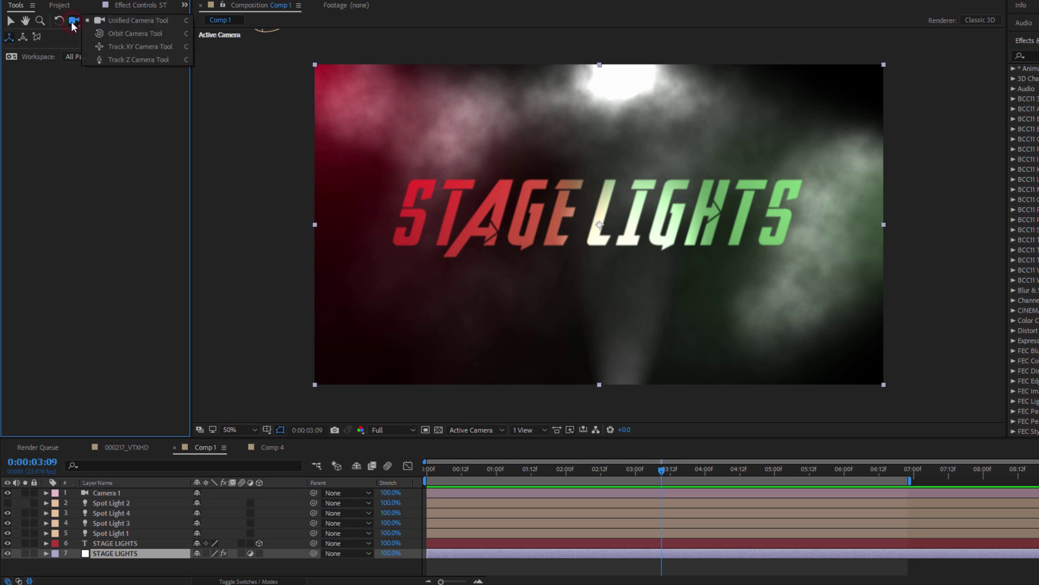
left_click(152, 33)
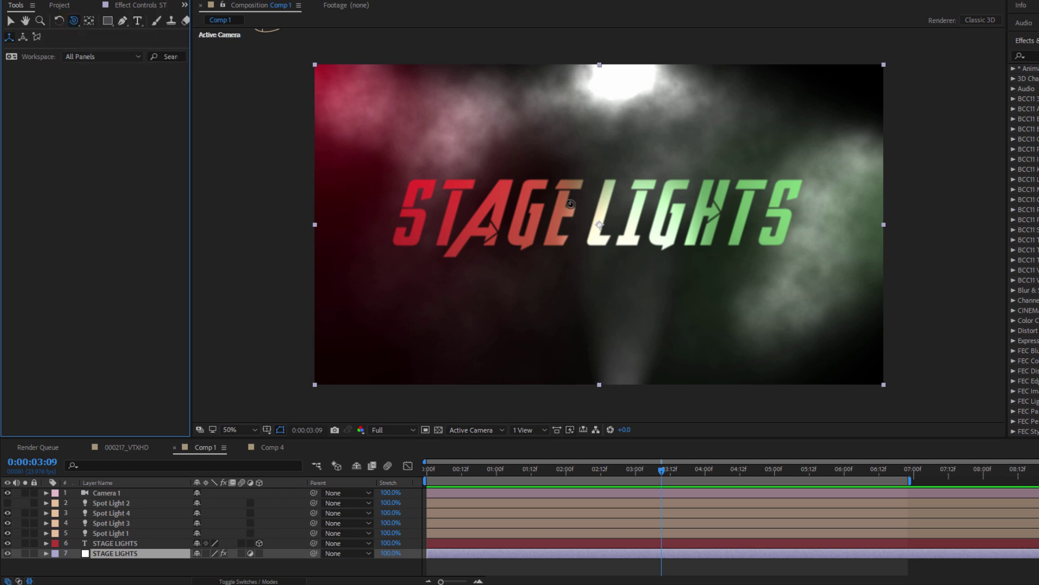
mouse_move(572, 206)
left_mouse_down()
mouse_move(599, 227)
mouse_move(678, 214)
mouse_move(576, 218)
mouse_move(571, 209)
left_mouse_up()
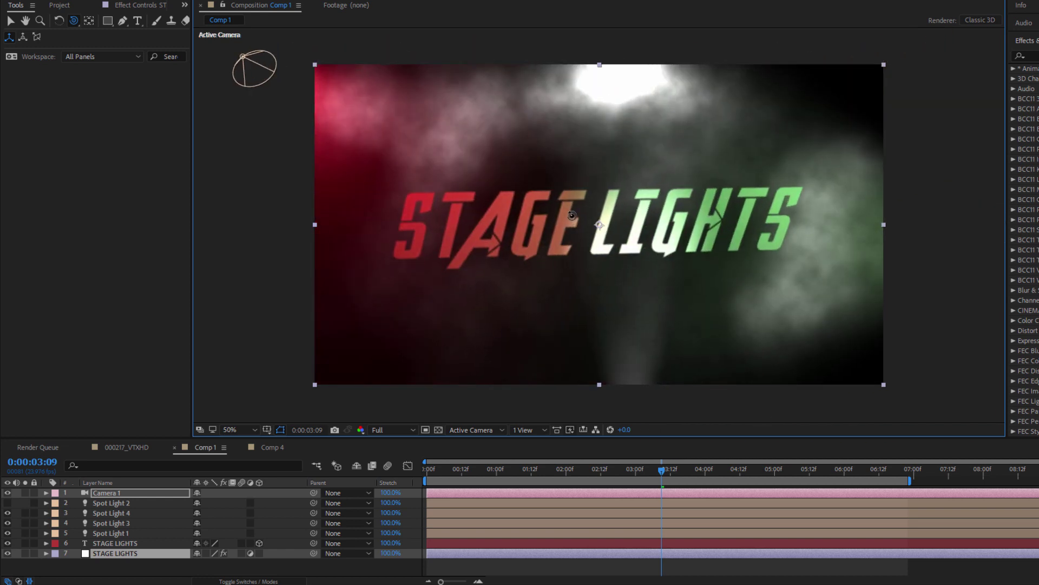
Step: Play Comp 4 and scrub back to watch the teal particle trail chasing the point light
left_click(268, 447)
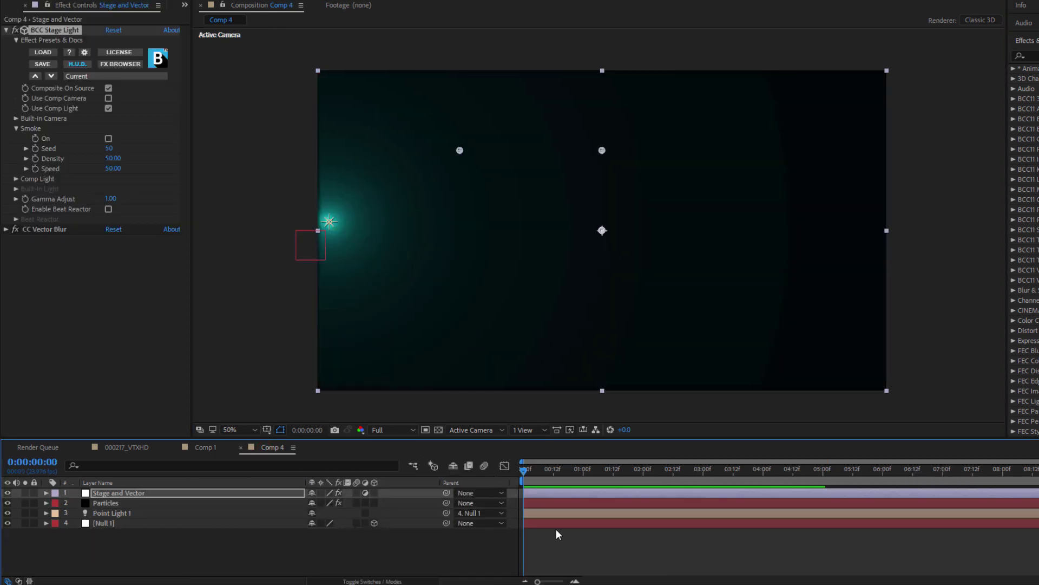
key("space")
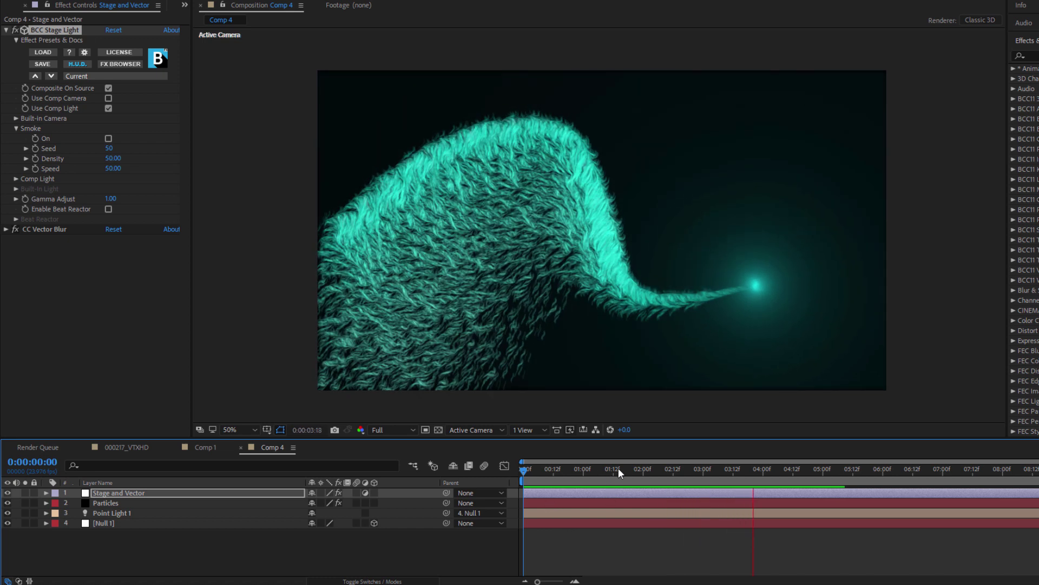
mouse_move(618, 467)
left_mouse_down()
mouse_move(535, 471)
mouse_move(603, 452)
mouse_move(794, 442)
mouse_move(706, 454)
left_mouse_up()
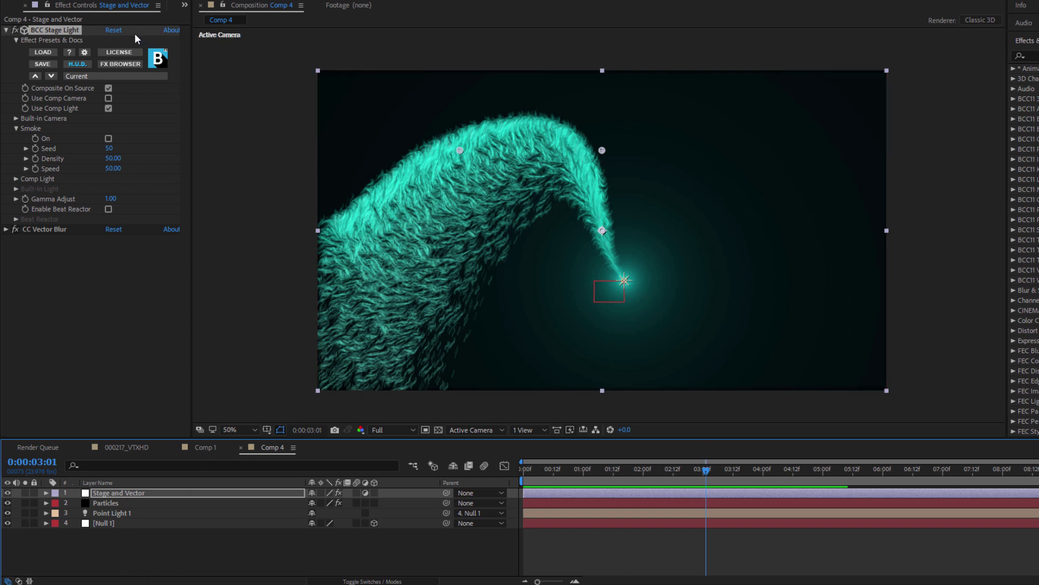
left_click(185, 7)
left_click(215, 29)
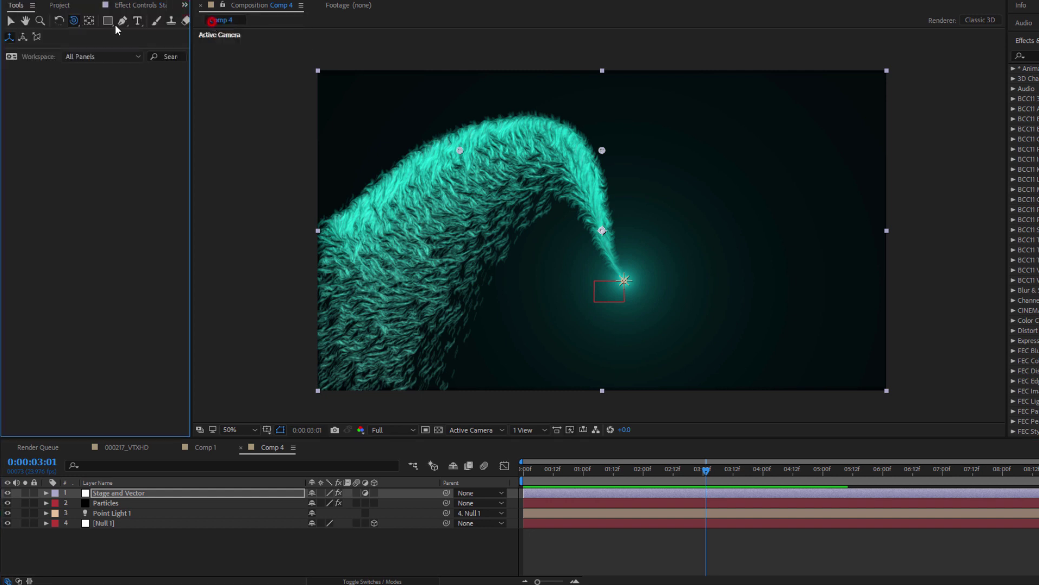
left_click(624, 281)
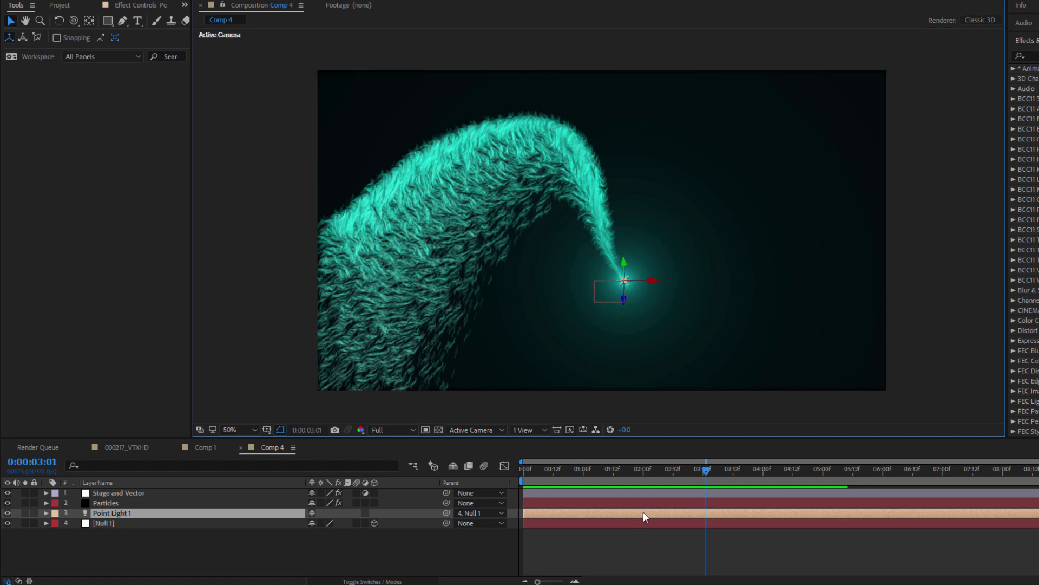
left_click_drag(643, 478, 749, 476)
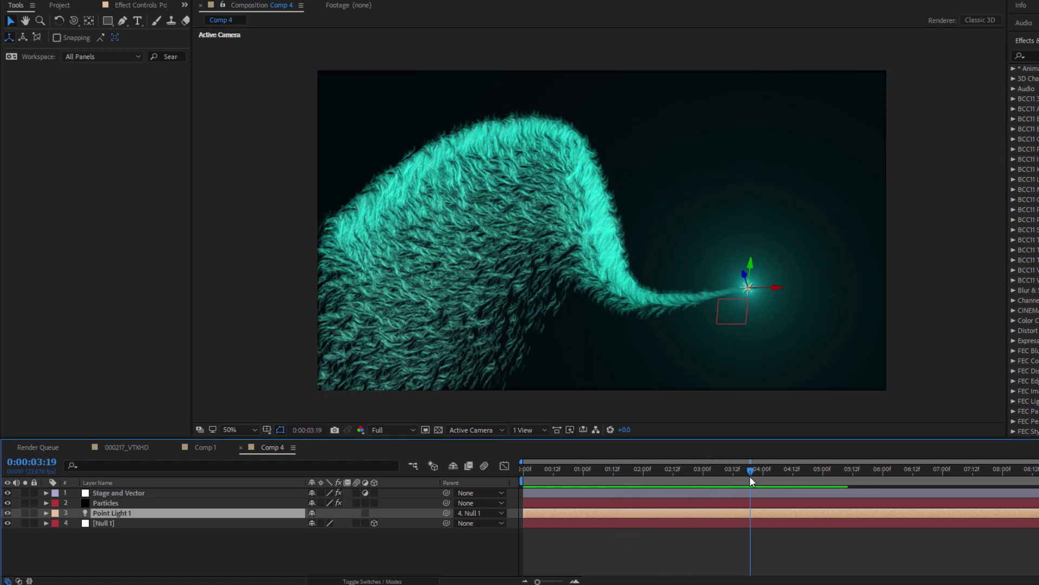
left_click(119, 494)
left_click(136, 6)
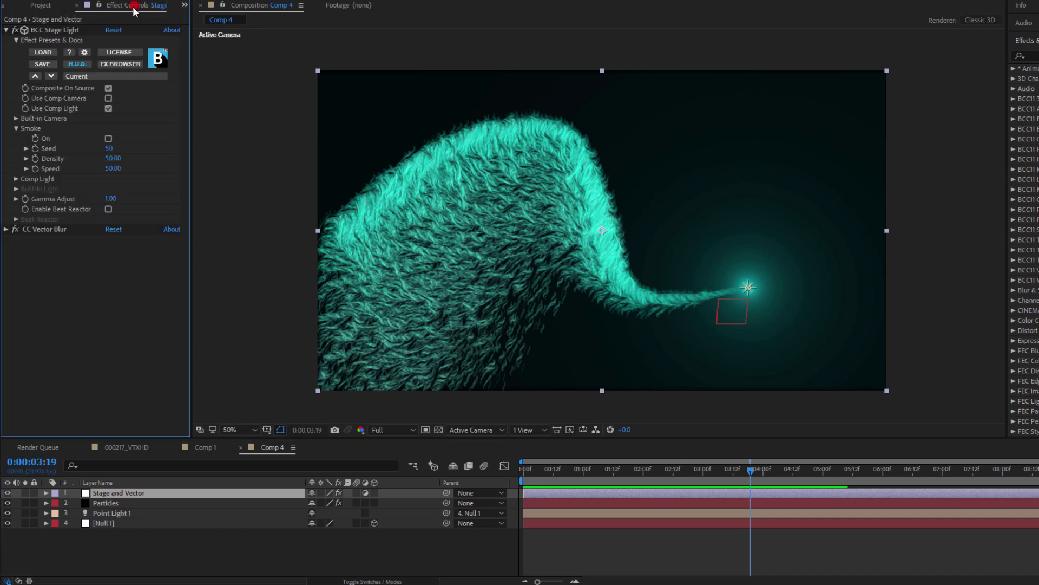